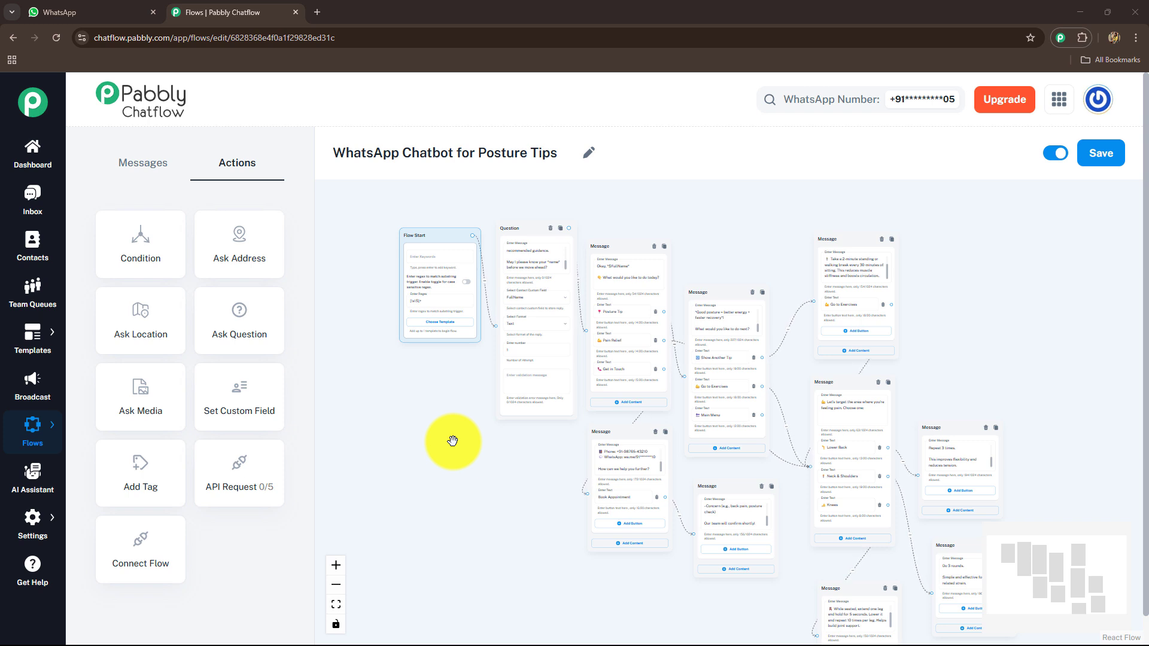
Switch to WhatsApp Web and send "Please share some pain relief advice" to the Posture Pro chat
left_click(59, 12)
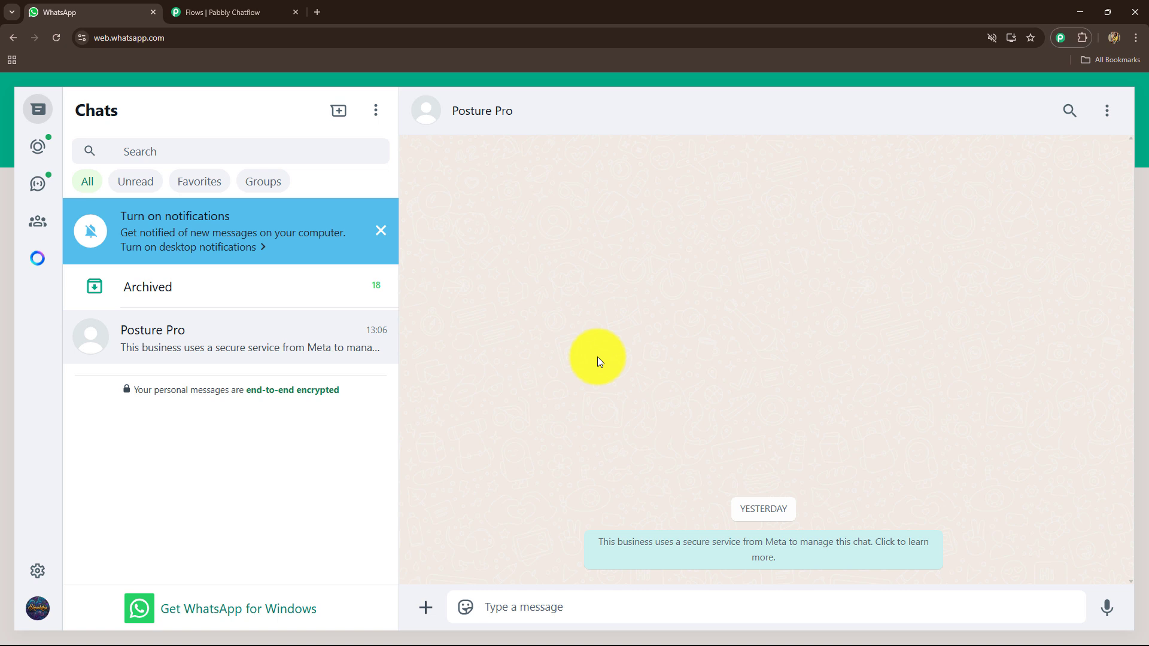
type("Please share some pain relief advice")
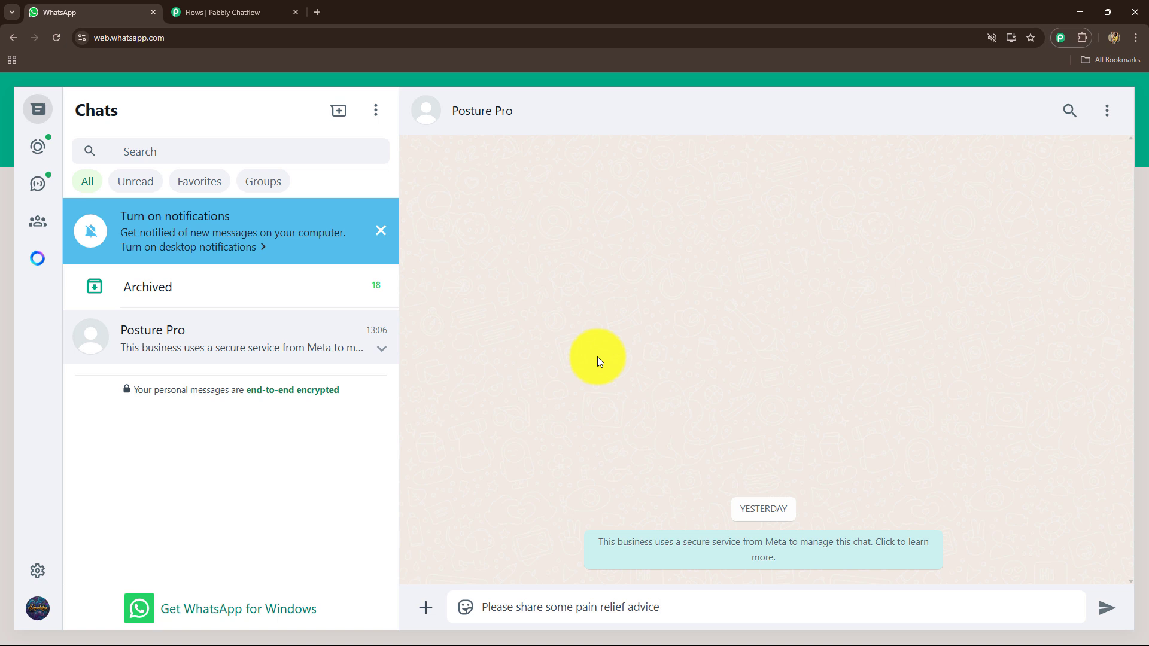
key("Return")
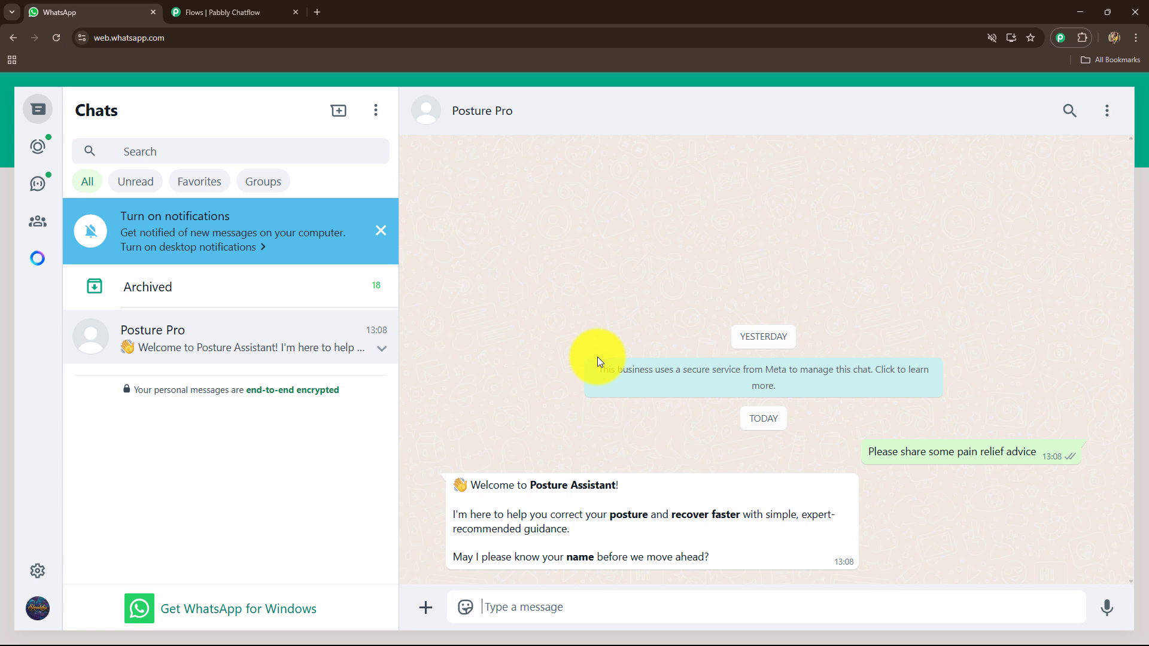
Answer the chatbot's name question with a test name and request Pain Relief for the Lower Back
type("Test User")
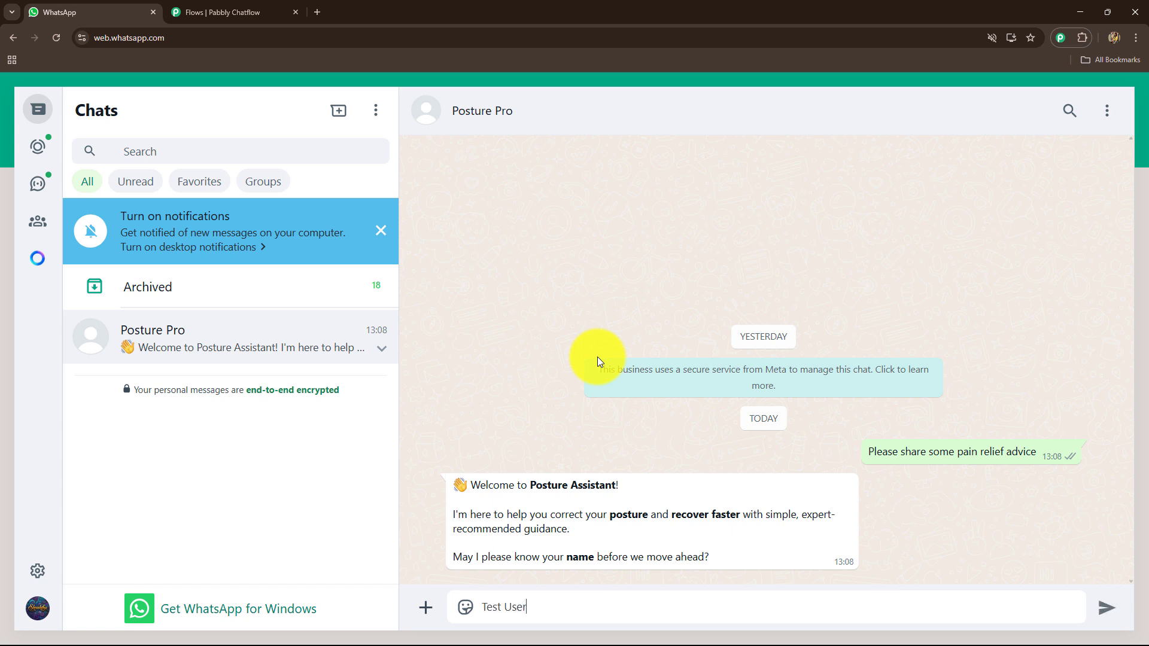
key("Return")
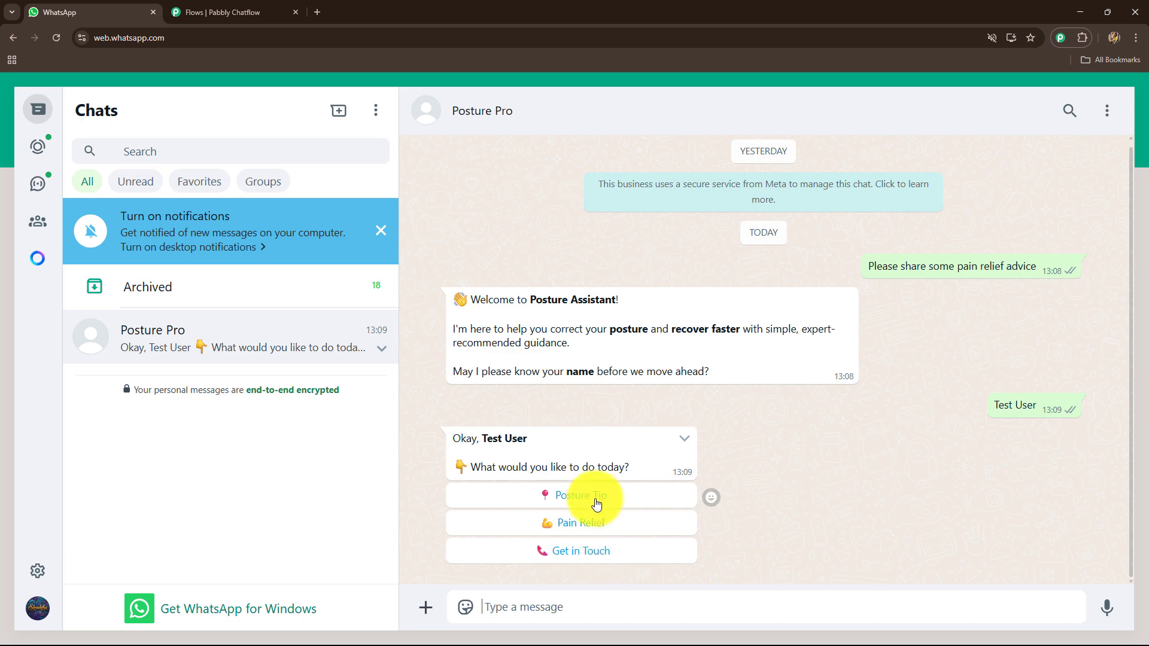
left_click(589, 525)
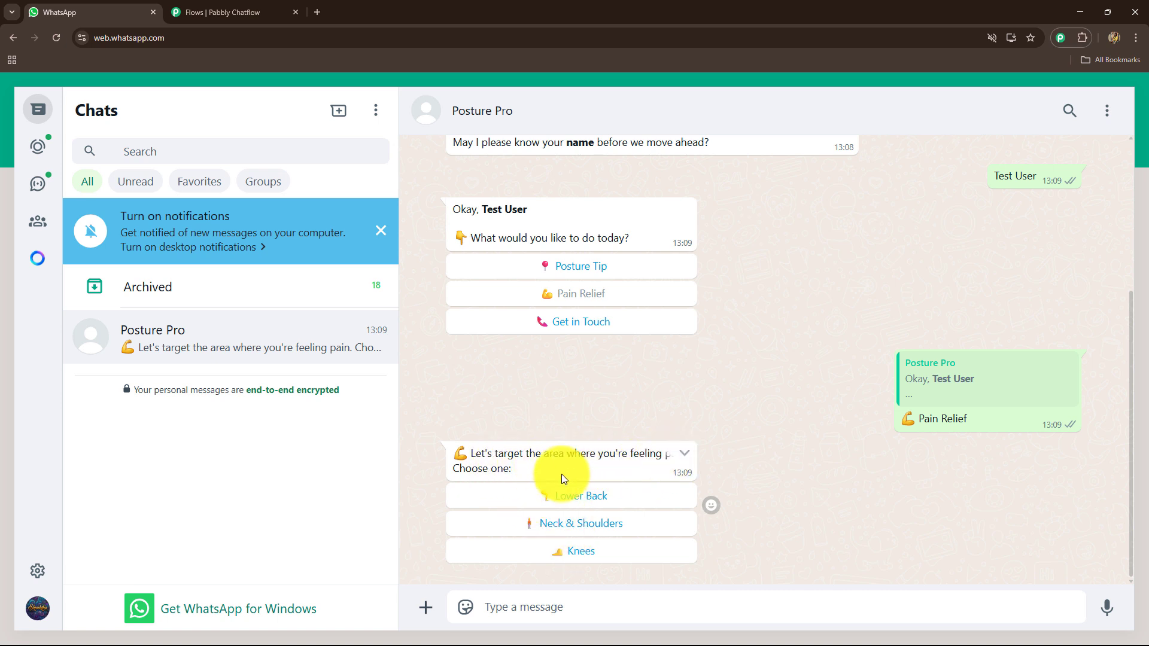
left_click(581, 506)
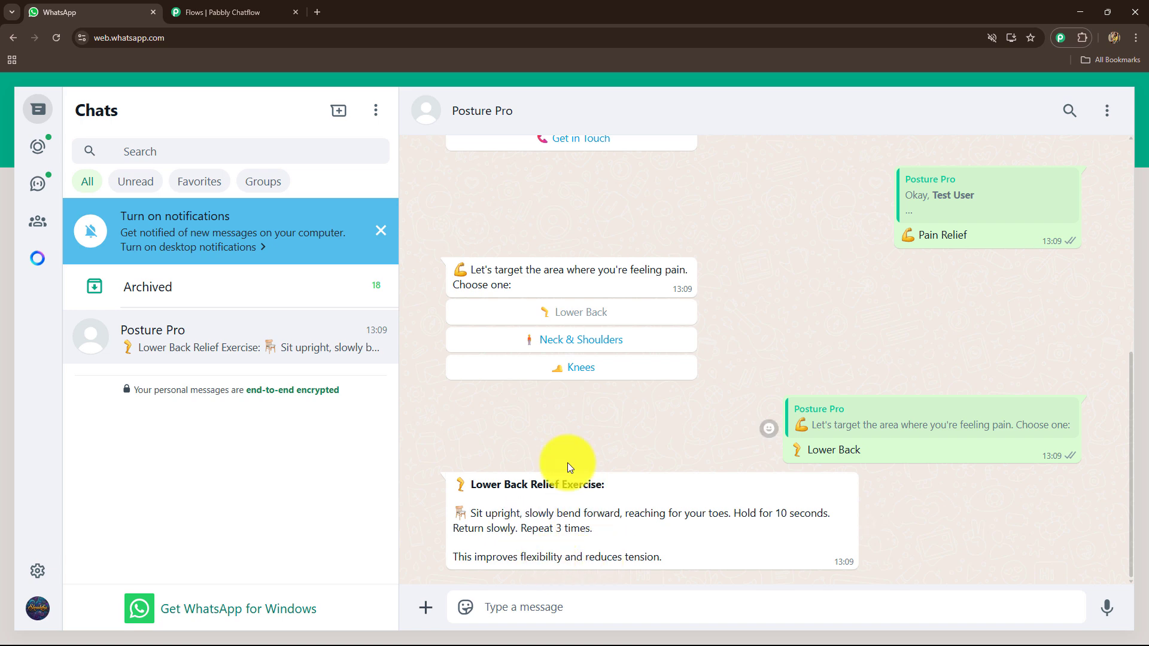
Request a Posture Tip from the earlier chatbot menu, ask for another tip, and continue to the exercises
scroll(567, 462, "up", 5)
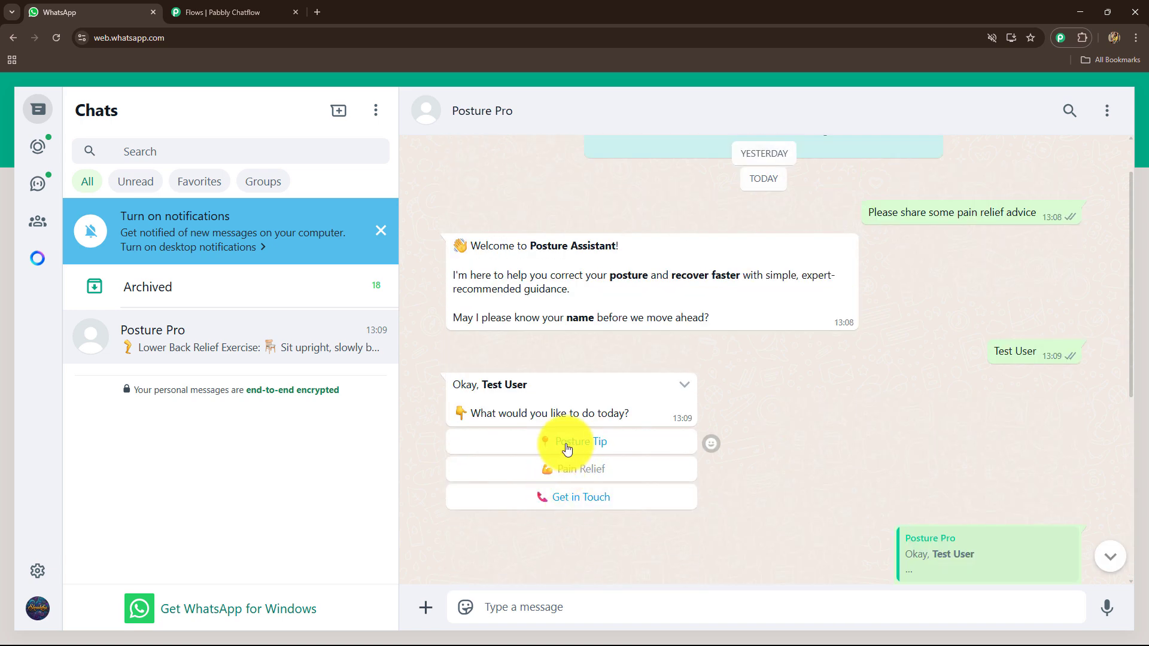
left_click(568, 446)
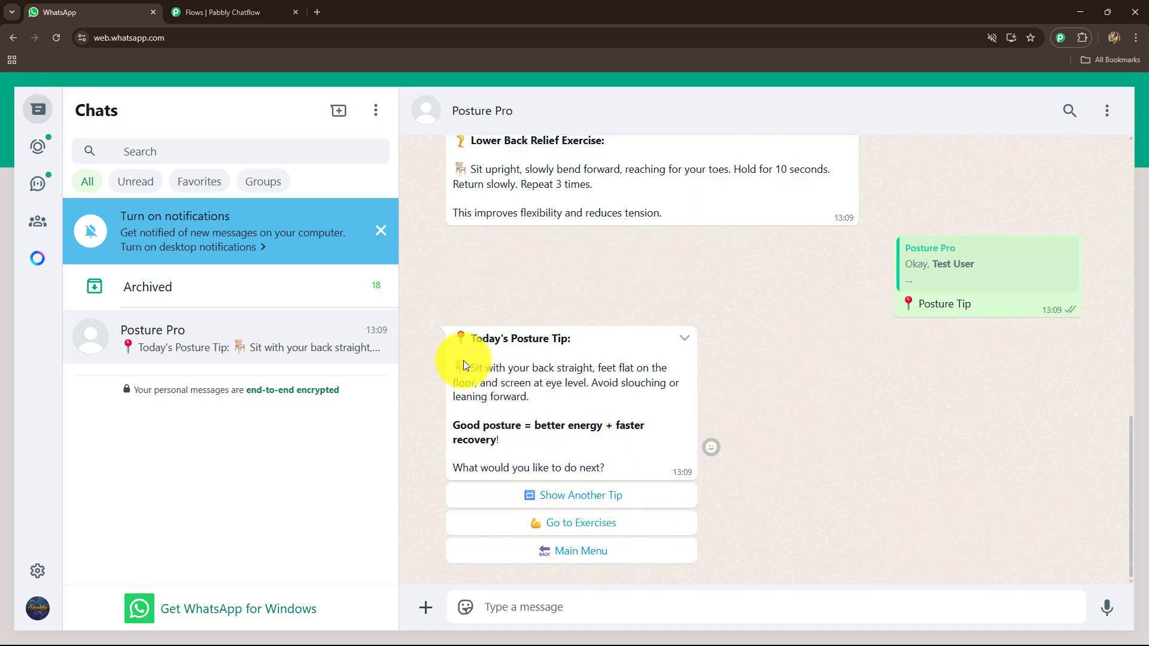
left_click(570, 497)
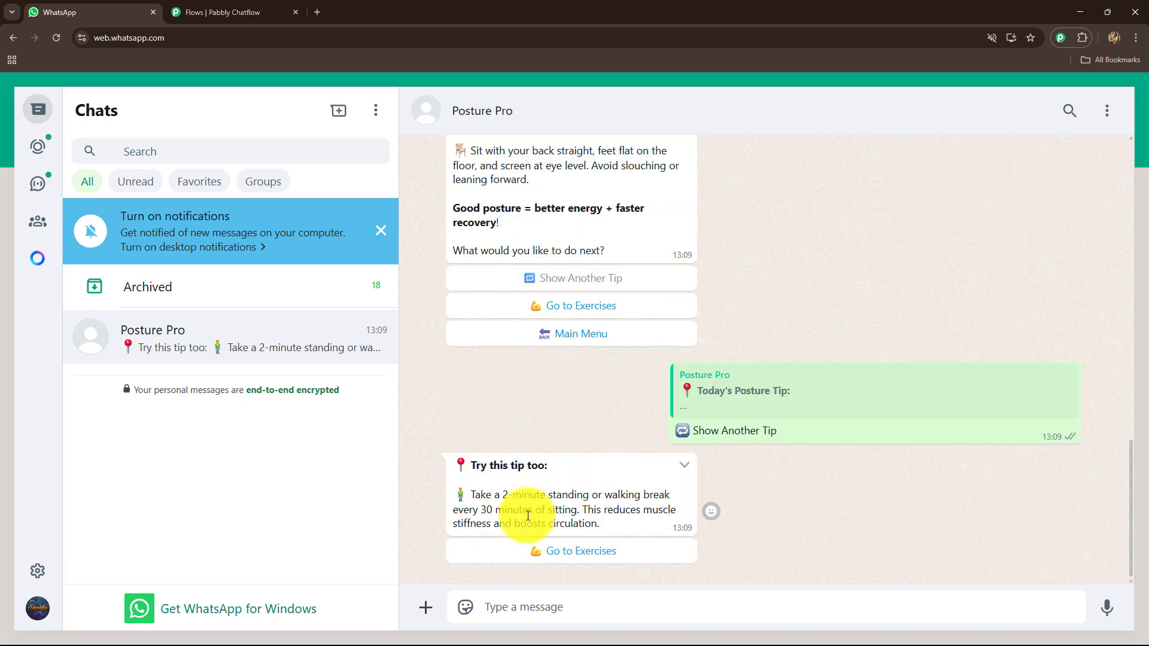
left_click(587, 562)
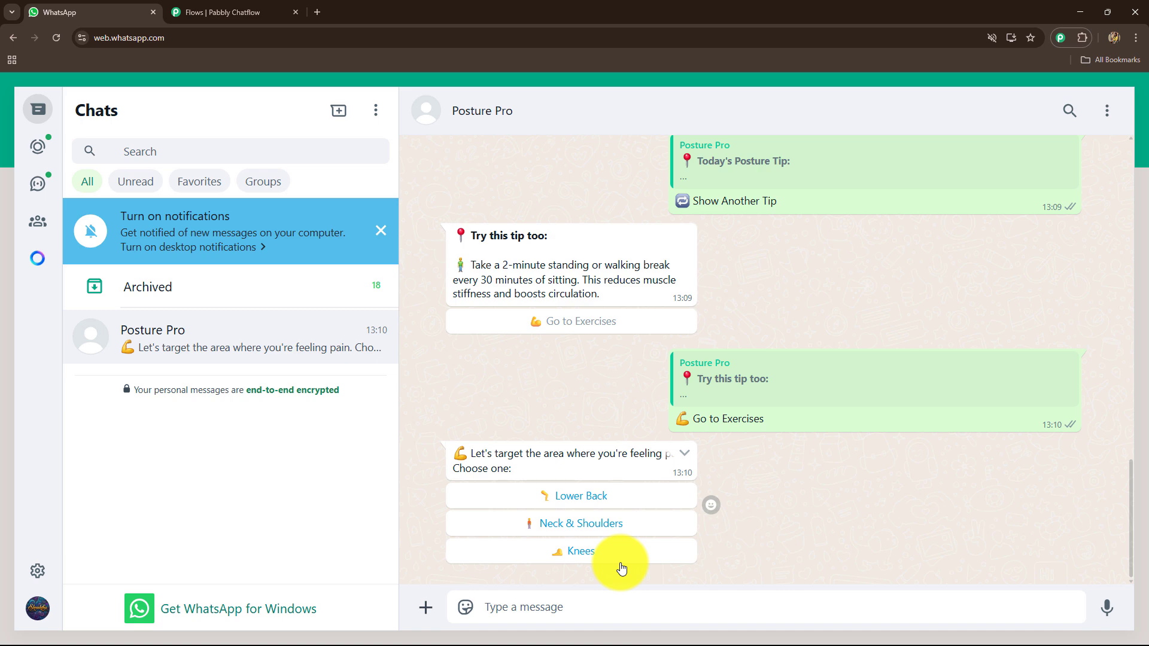
Open the Pabbly Chatflow website at pabbly.com/chatflow
left_click(130, 40)
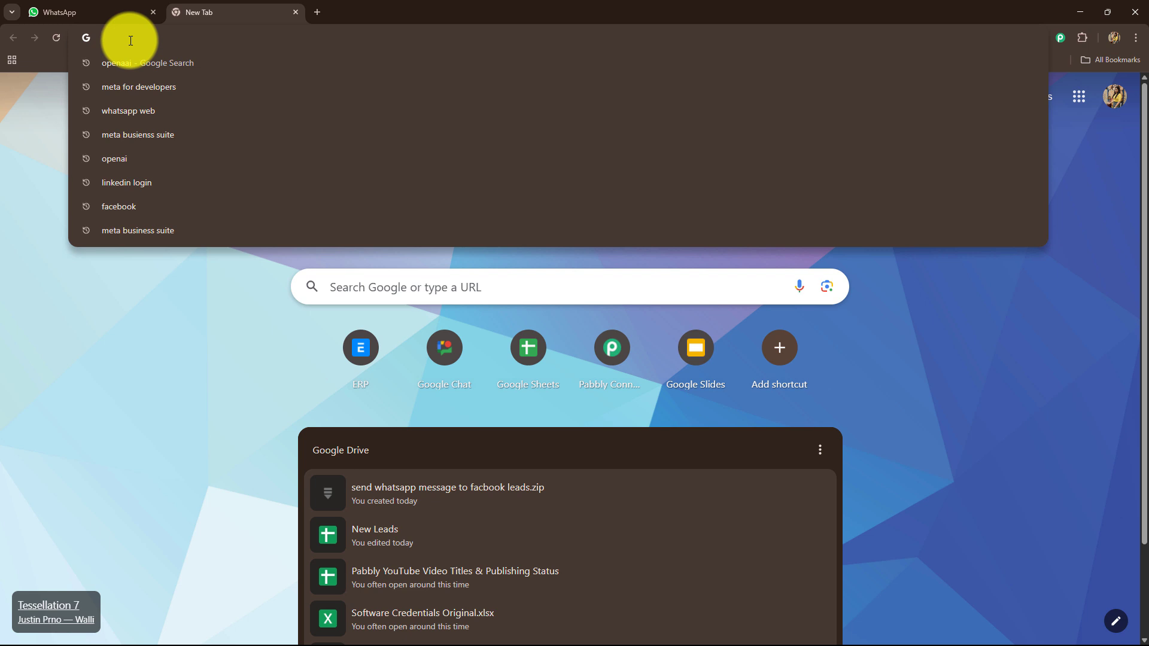
type("pabbly.com/chatflow")
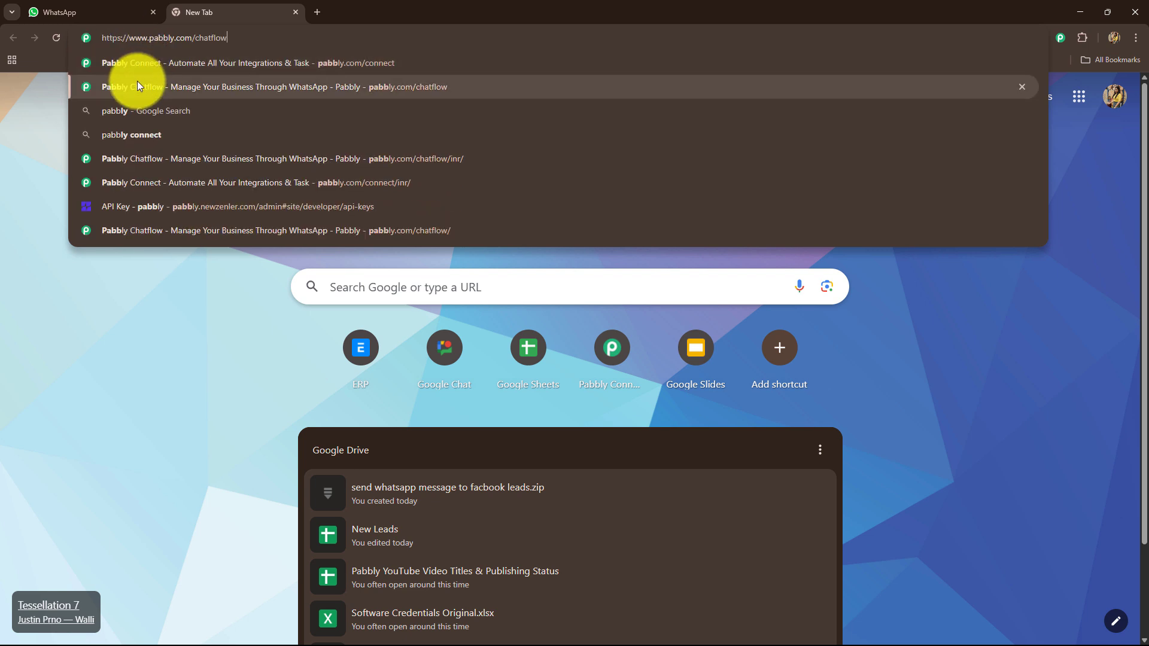
left_click(138, 80)
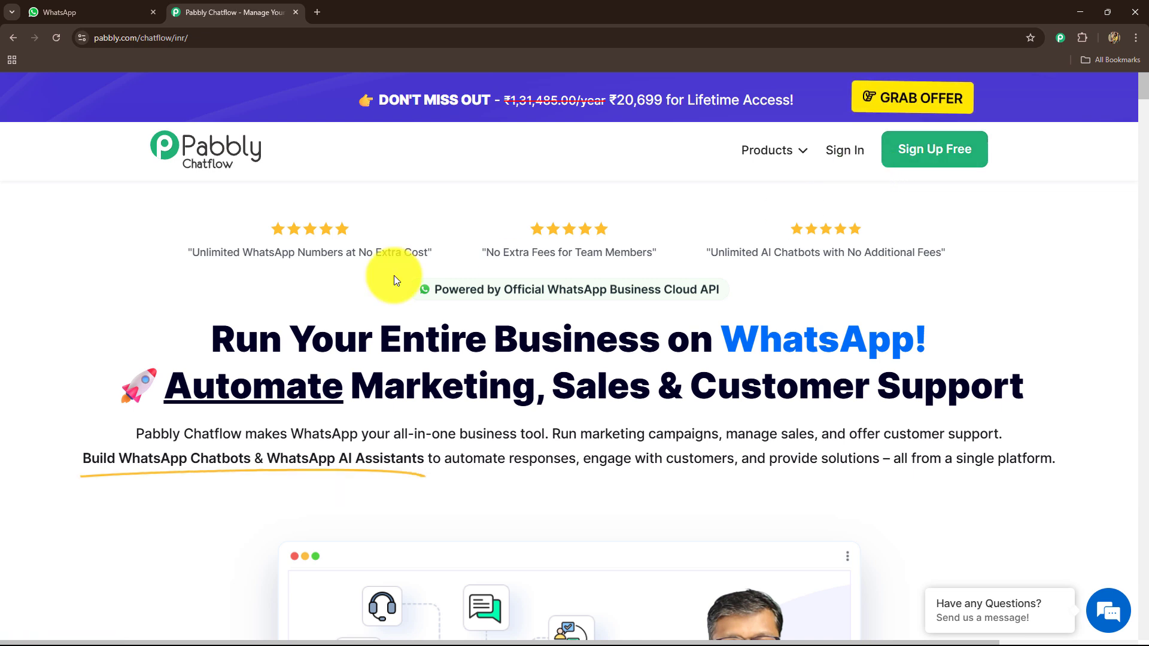
left_click_drag(207, 344, 91, 301)
left_click(89, 299)
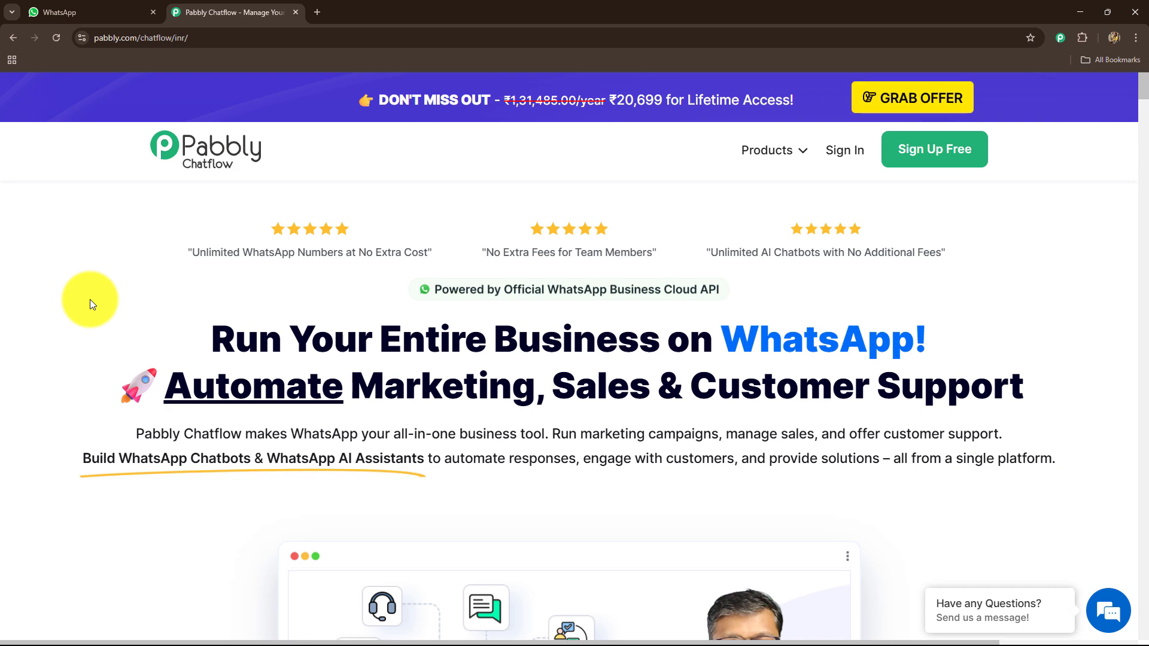
Sign in to Pabbly and access the Pabbly Chatflow app
left_click(835, 150)
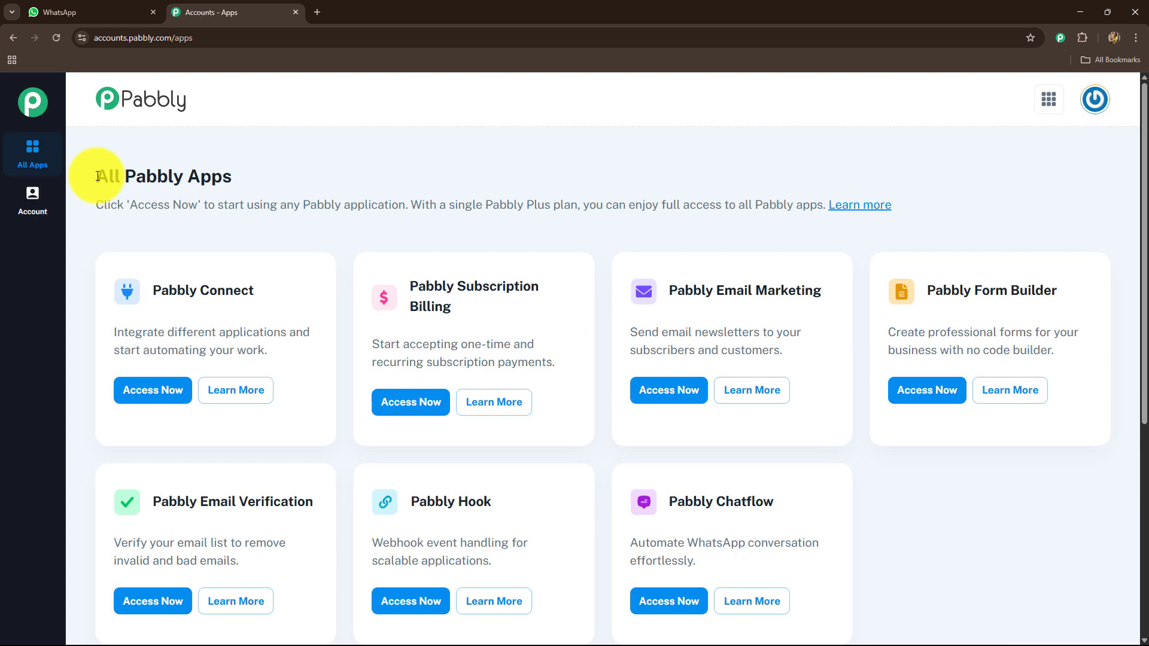
left_click_drag(95, 175, 235, 182)
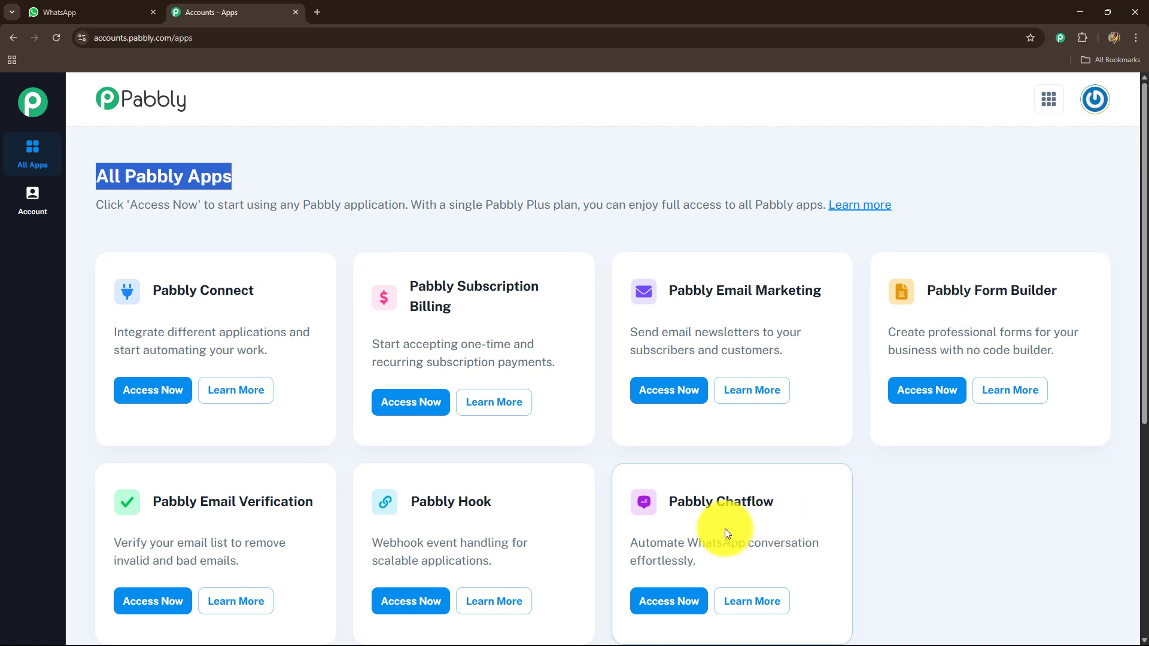
triple_click(731, 501)
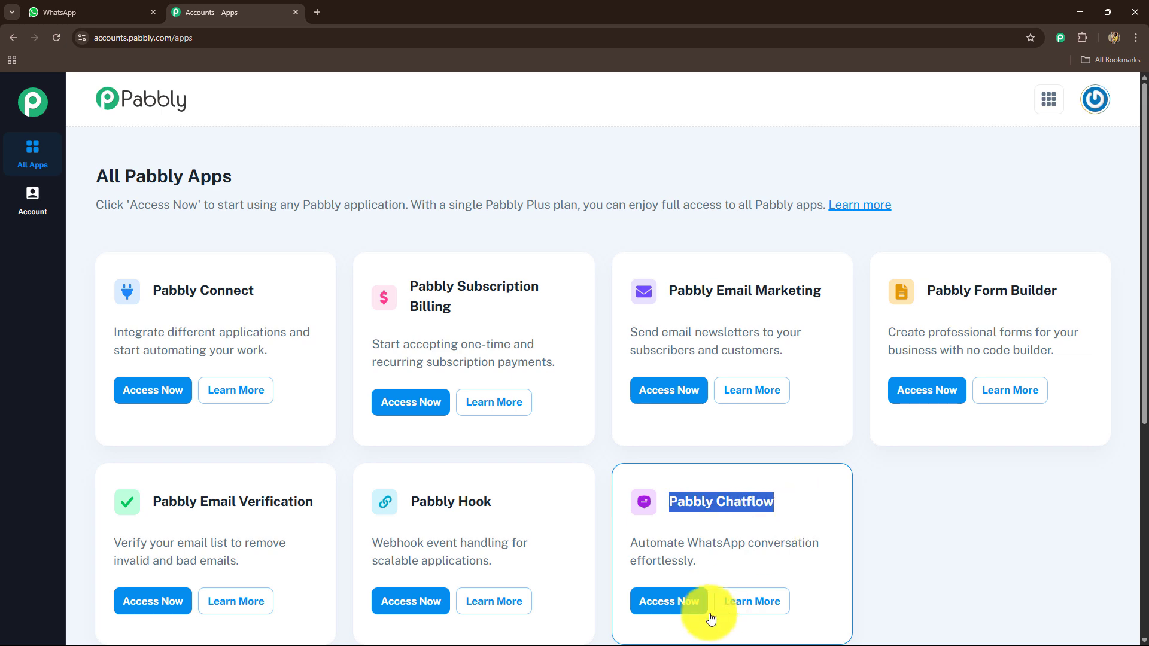
left_click(686, 604)
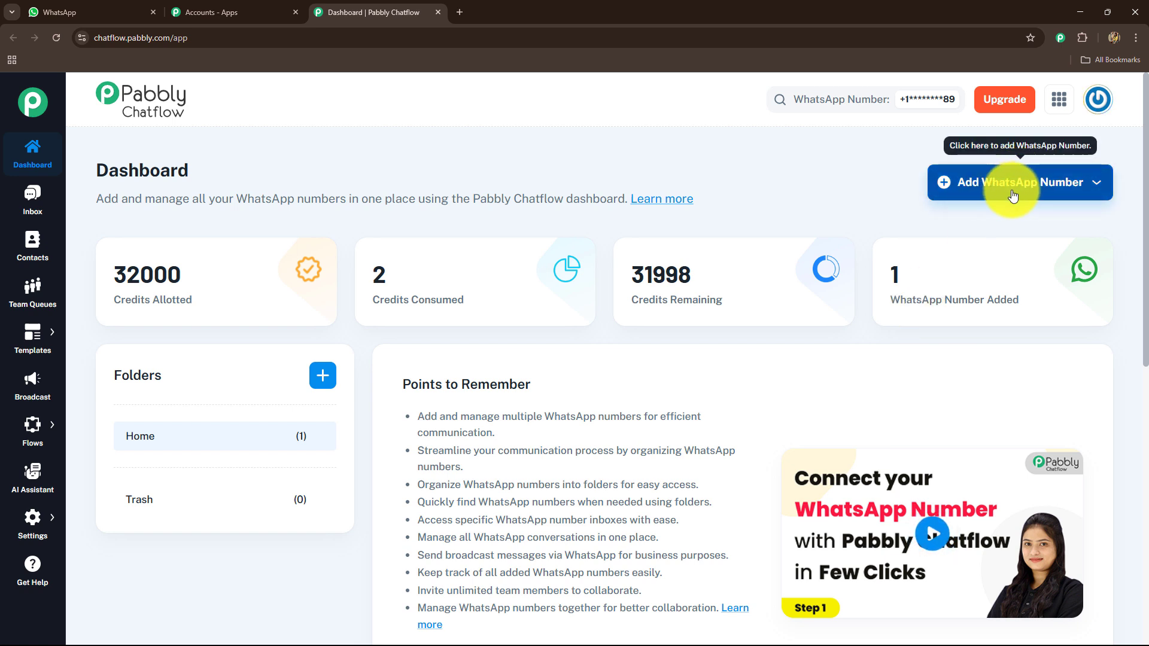
View the available connection methods for adding a WhatsApp number, without choosing one
left_click(1012, 199)
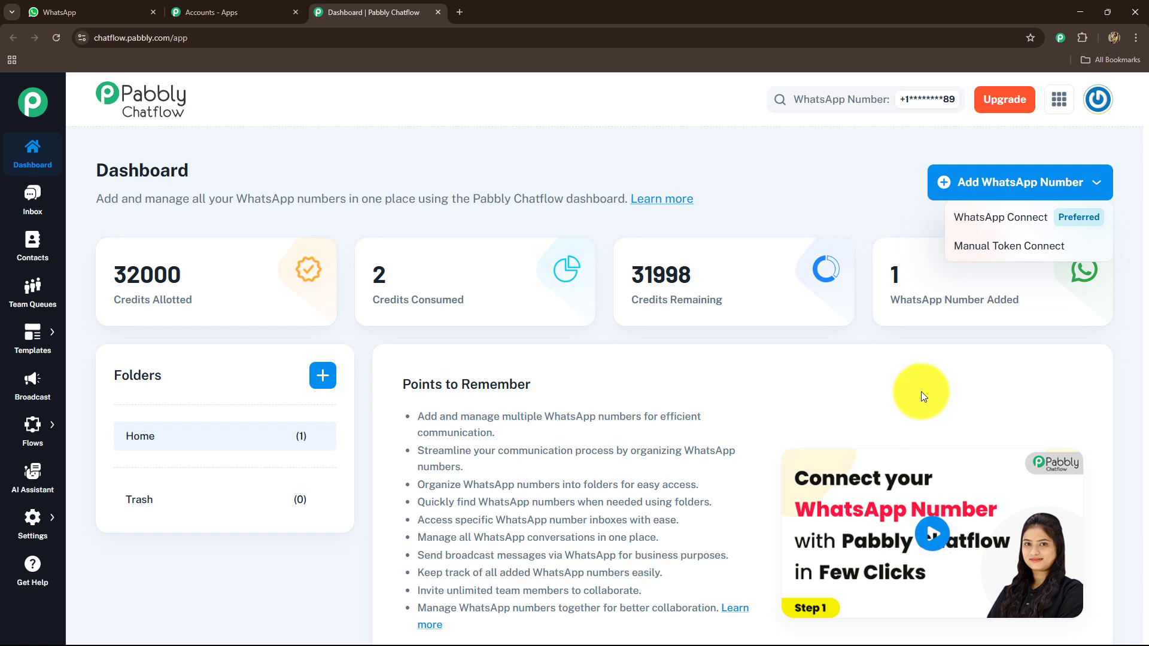
left_click(778, 412)
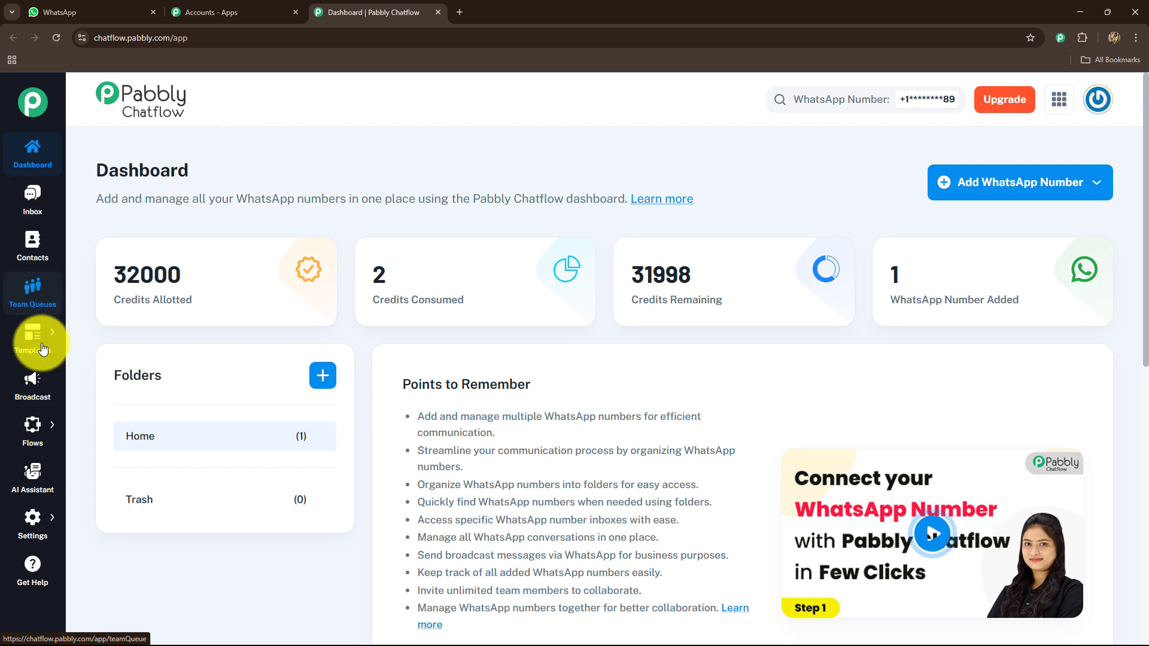
Open the Flow Builder page that lists the chatbot flows
mouse_move(41, 354)
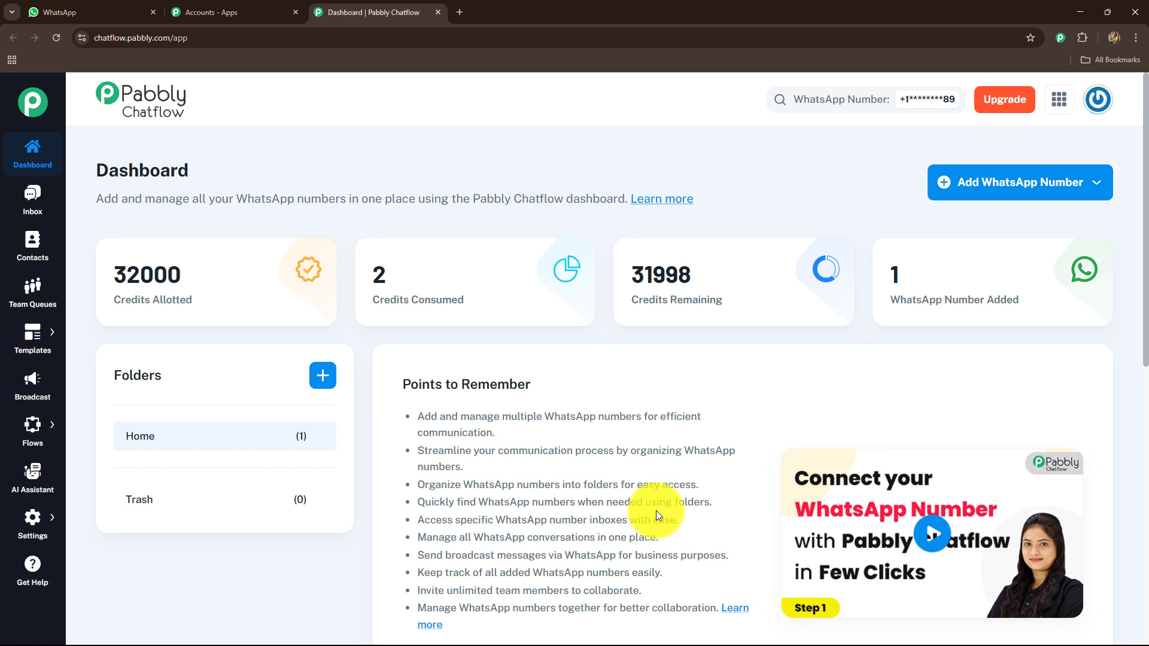
mouse_move(23, 432)
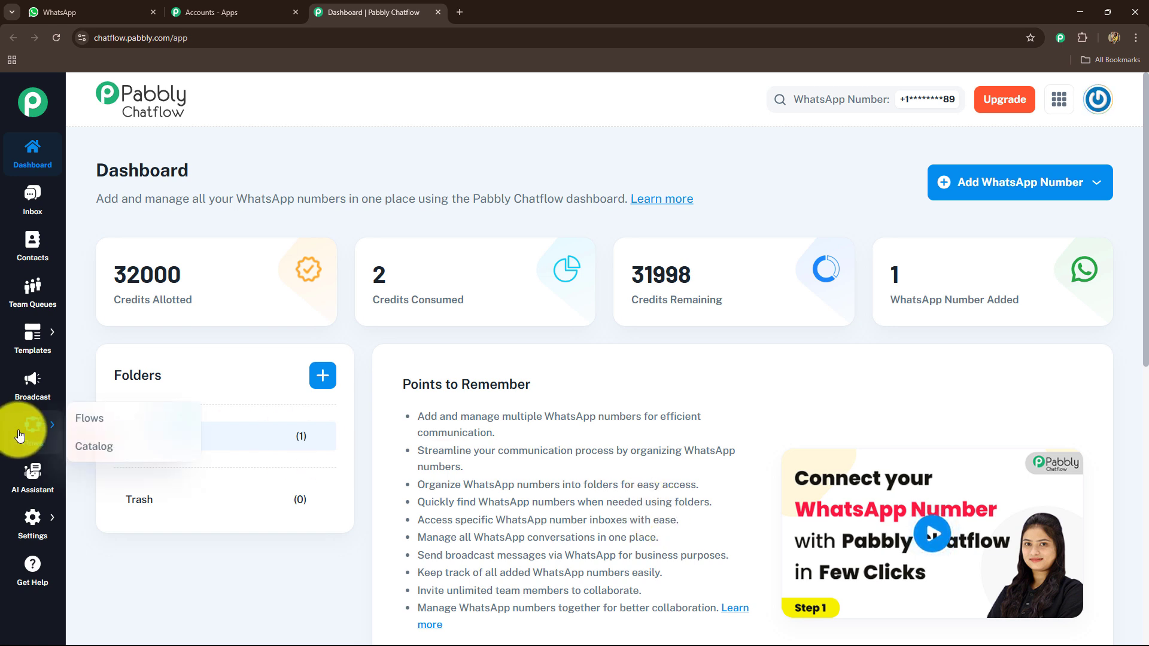
left_click(91, 418)
Filter the flow list to active flows and to inactive flows to examine each group
scroll(414, 366, "down", 3)
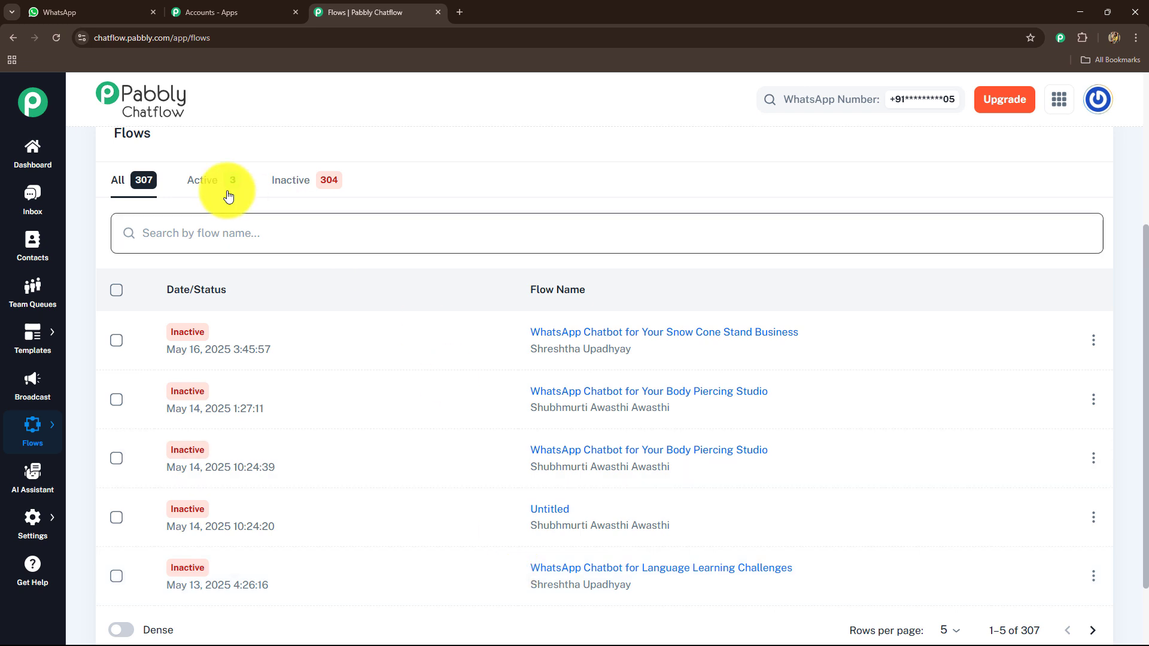
left_click(197, 184)
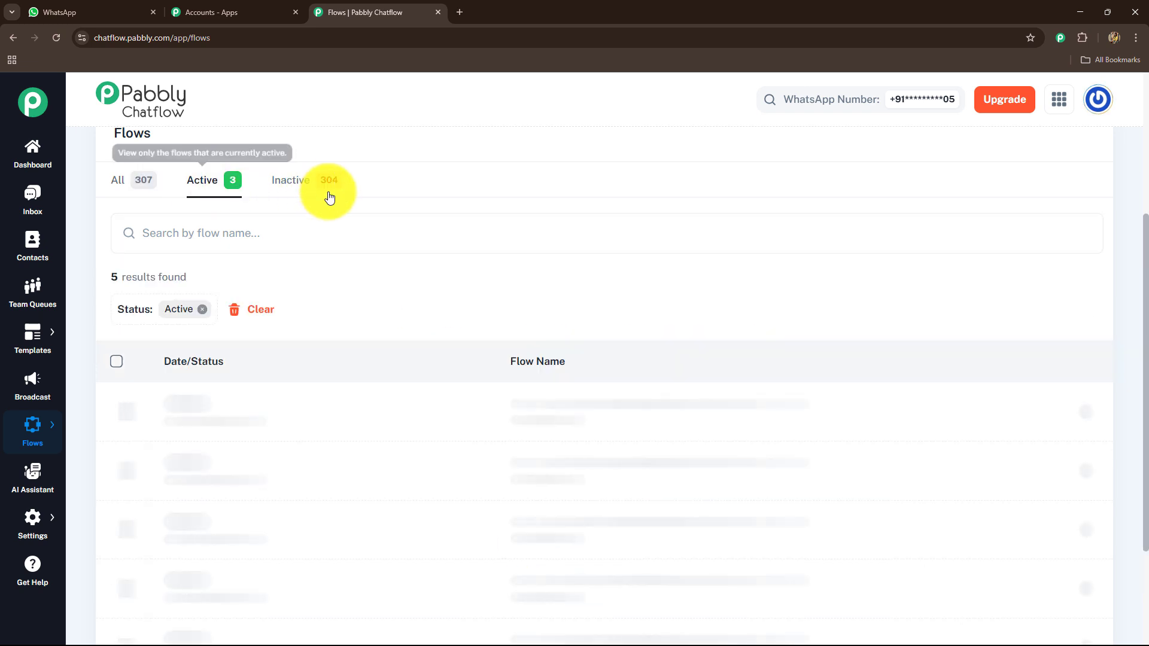
left_click(303, 186)
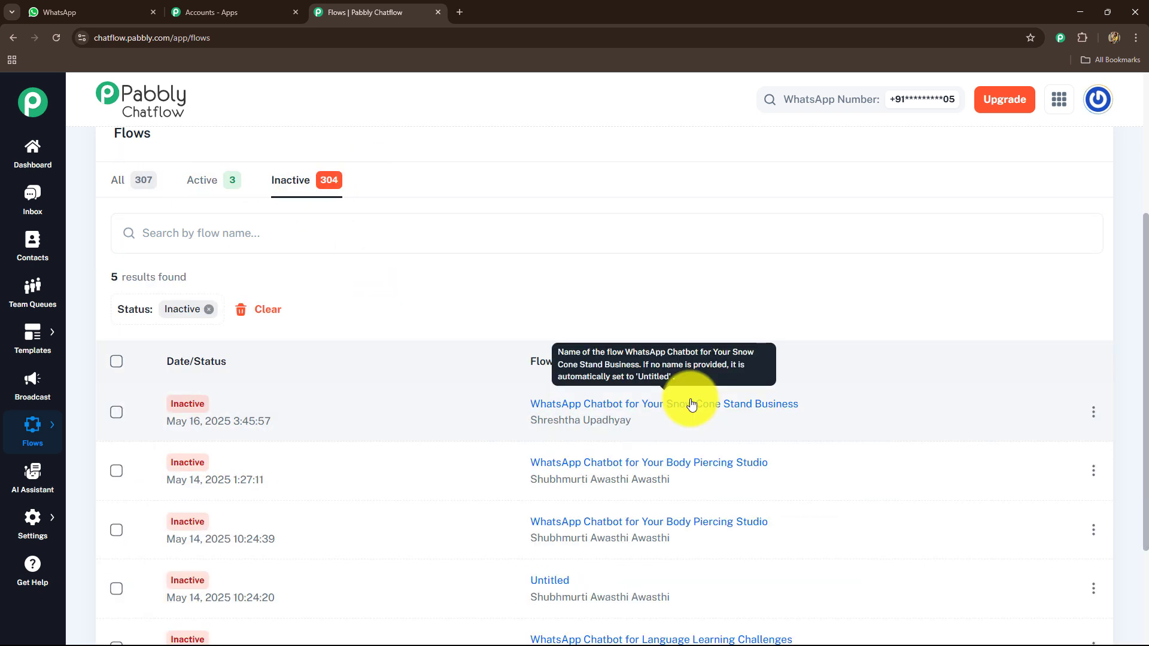
Add a new chatbot flow and bring its Flow Start block into place
scroll(692, 404, "up", 4)
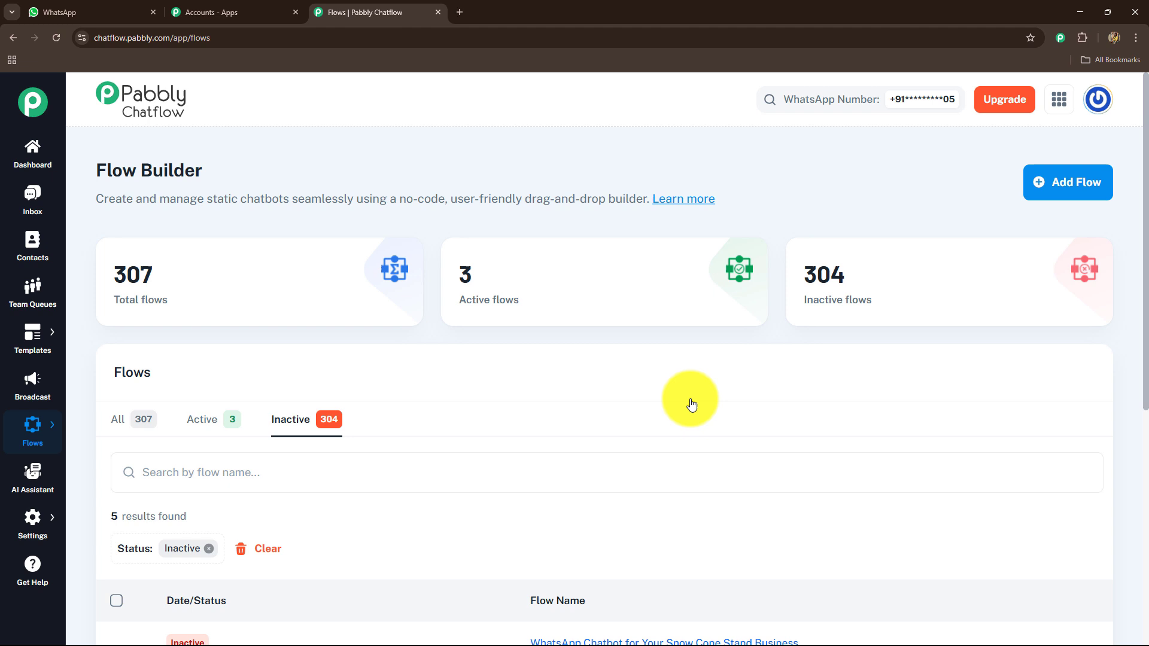
left_click(1059, 197)
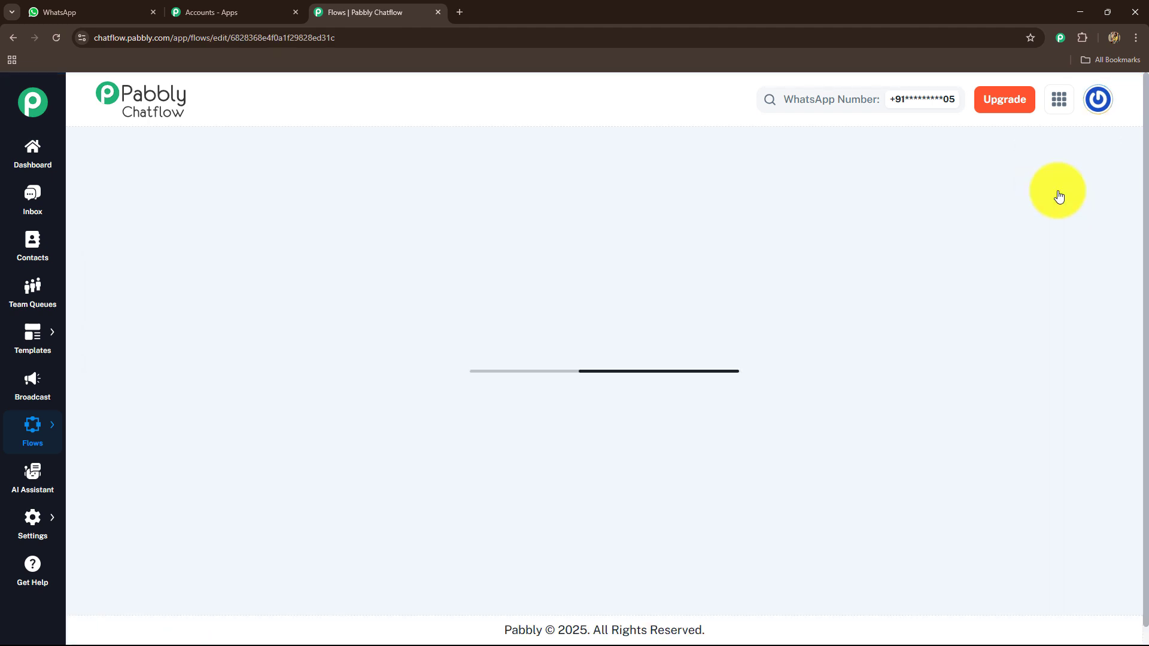
left_click_drag(498, 278, 459, 229)
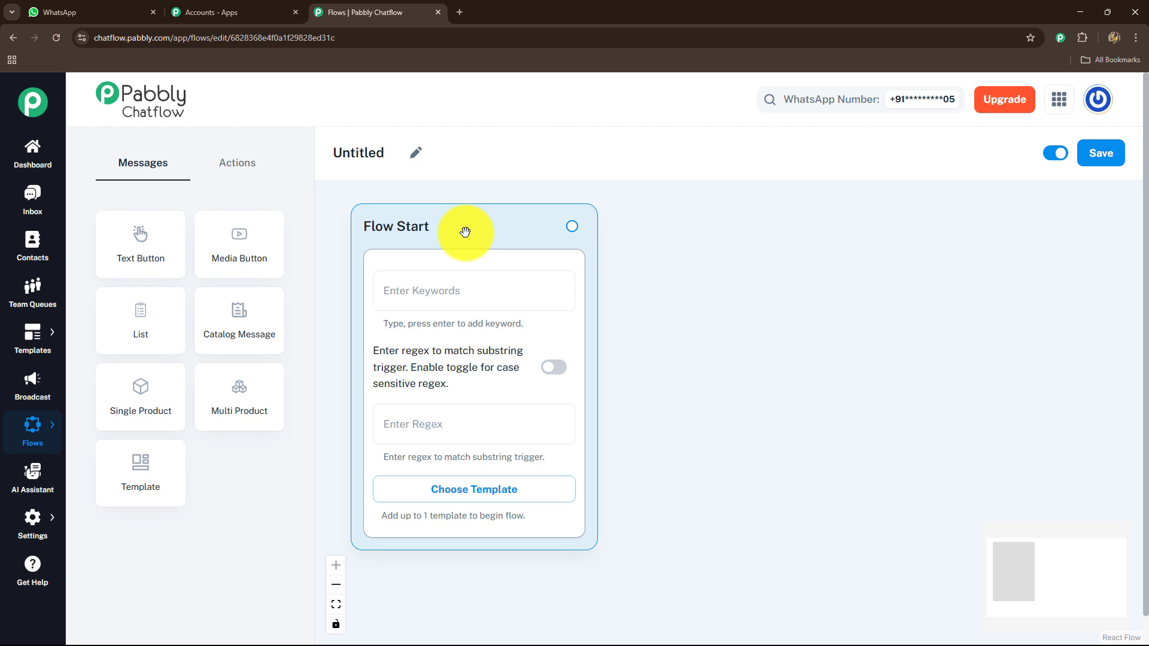
Rename the untitled flow to "WhatsApp Chatbot for Posture Tips -"
left_click(416, 153)
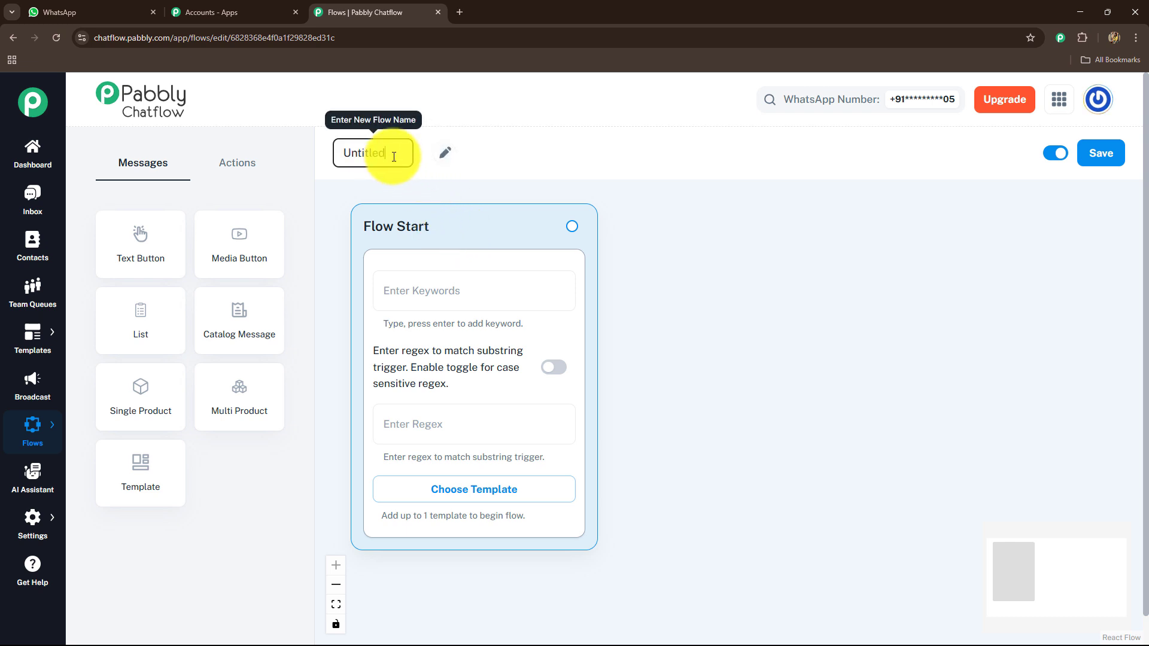
left_click_drag(397, 157, 341, 153)
key("BackSpace")
type("WhatsApp Chatbot for Posture Tips -")
key("Return")
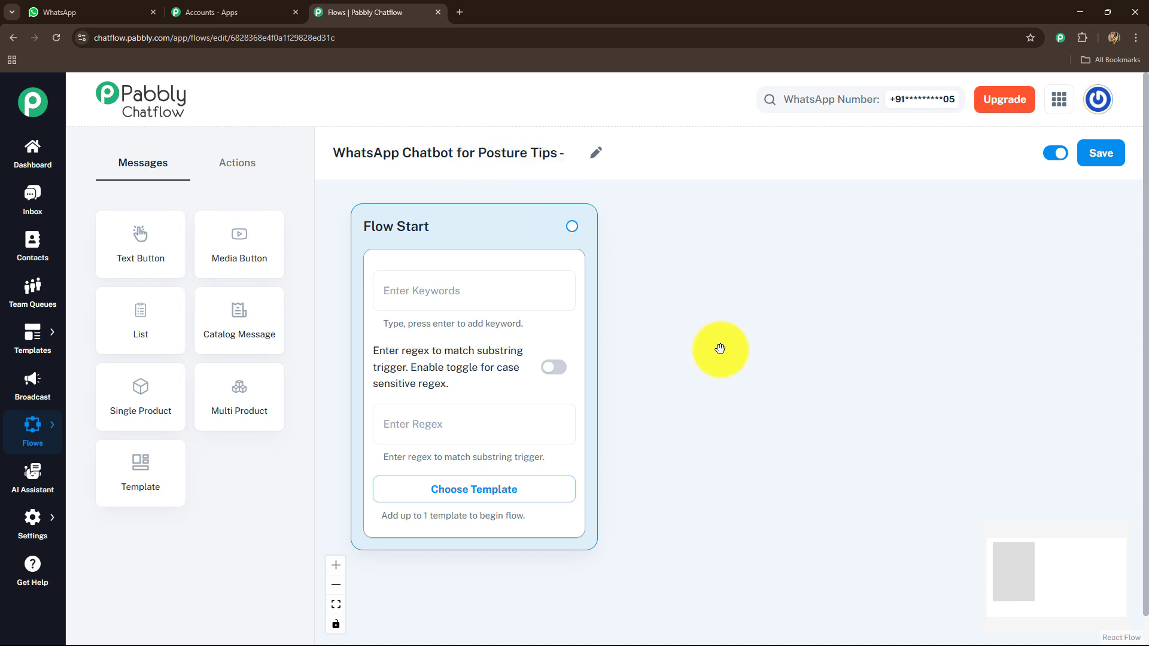
Set the Flow Start trigger's regex to [\s\S]+, leaving the keywords empty
left_click(462, 294)
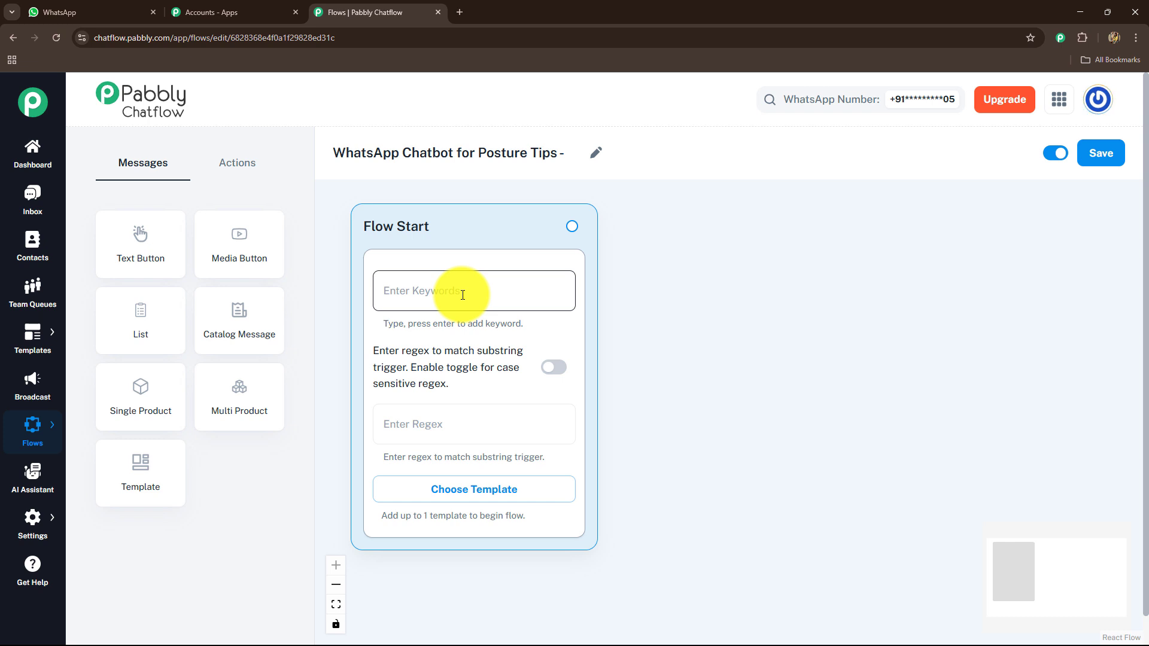
left_click(417, 408)
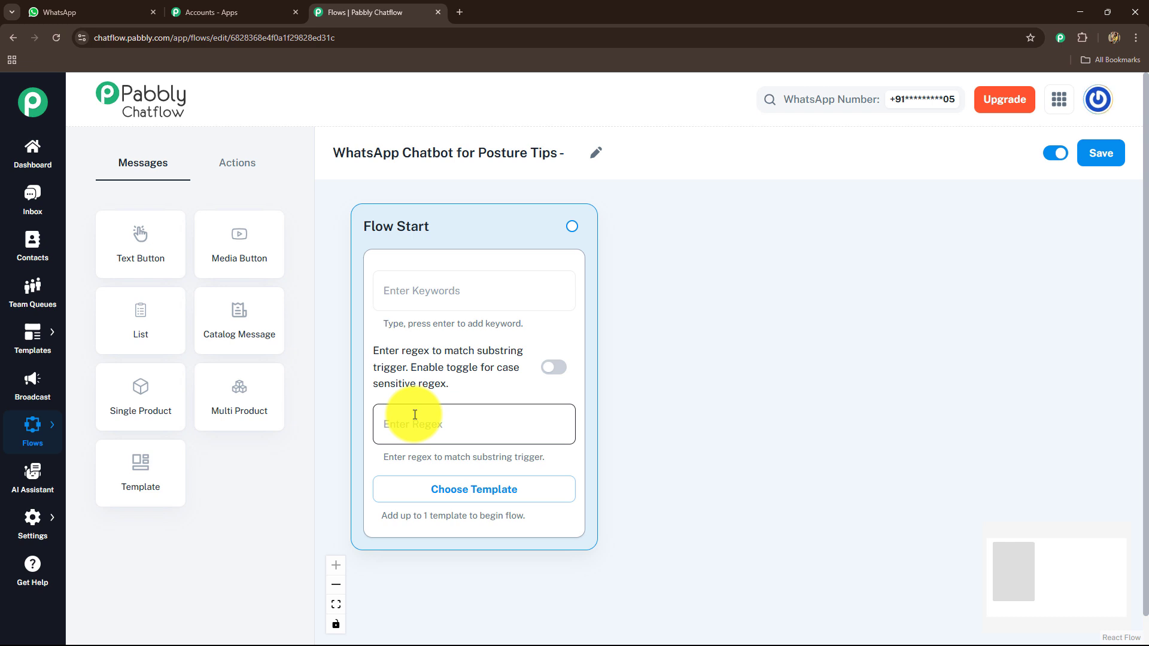
left_click(411, 304)
left_click(403, 435)
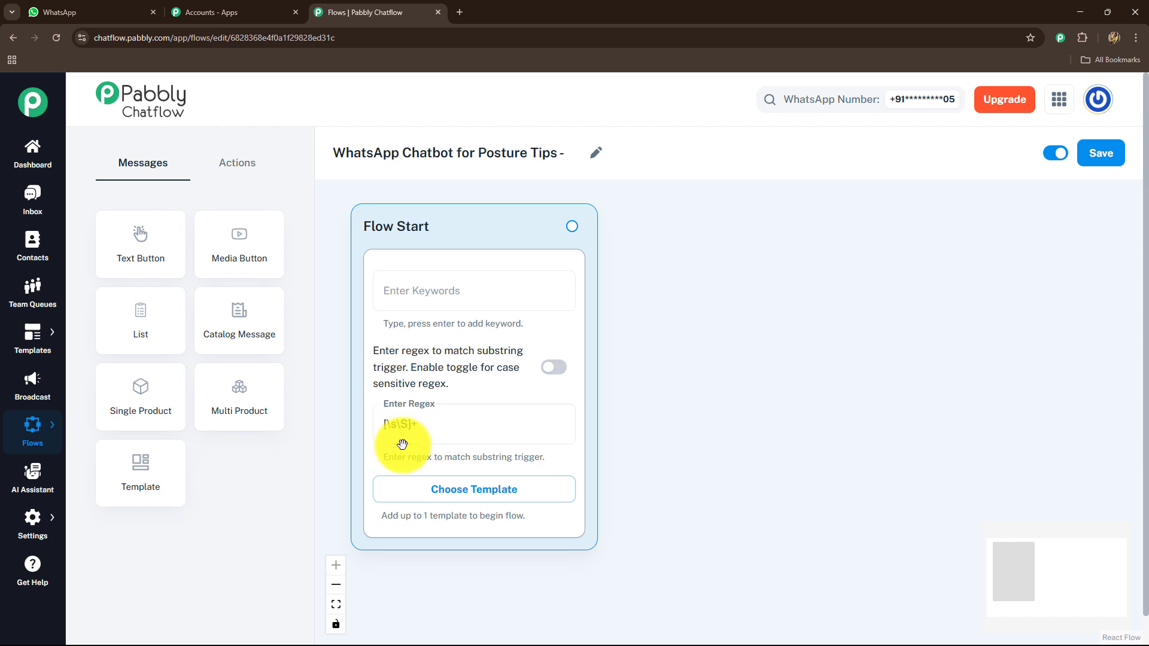
left_click_drag(726, 462, 711, 464)
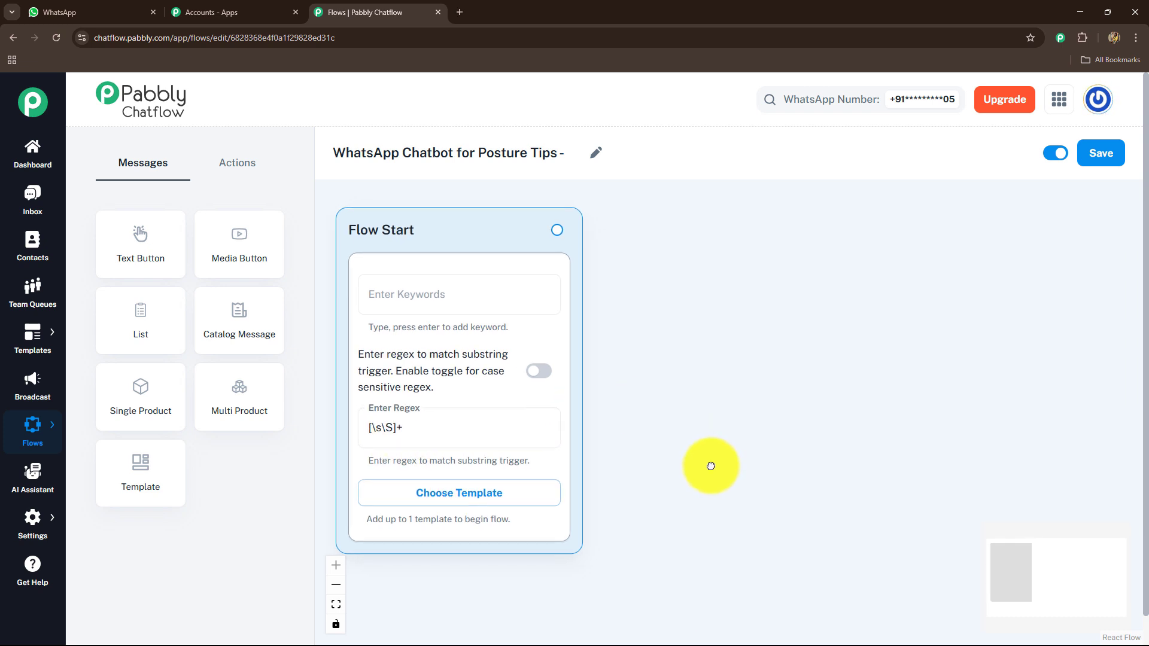
left_click(411, 440)
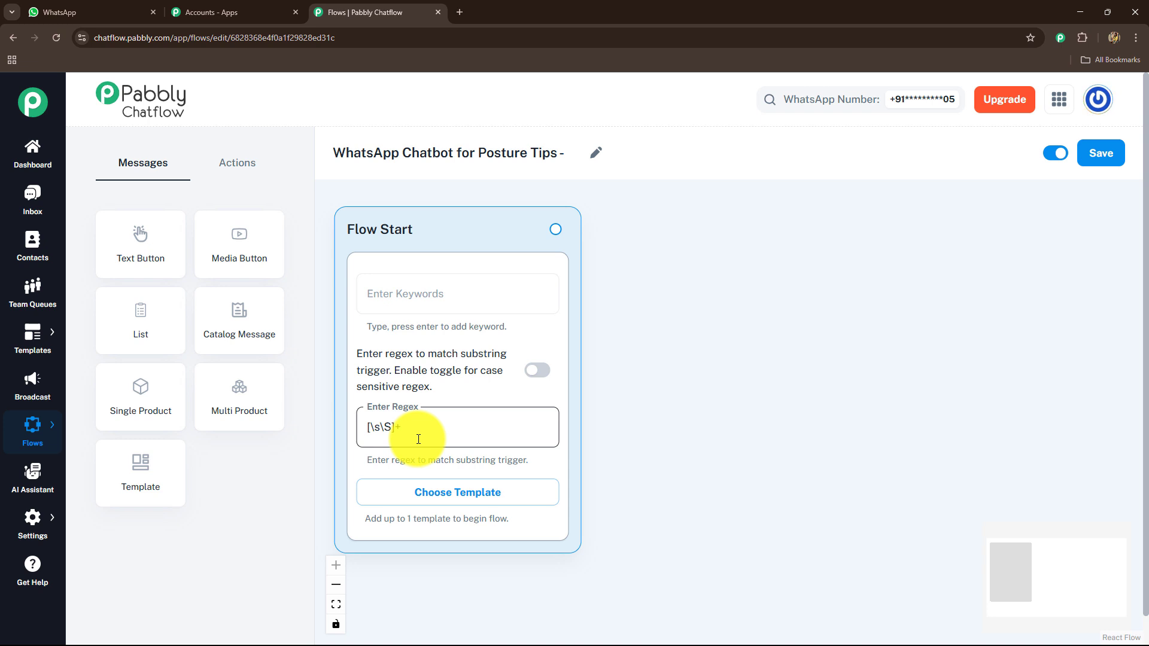
left_click(751, 406)
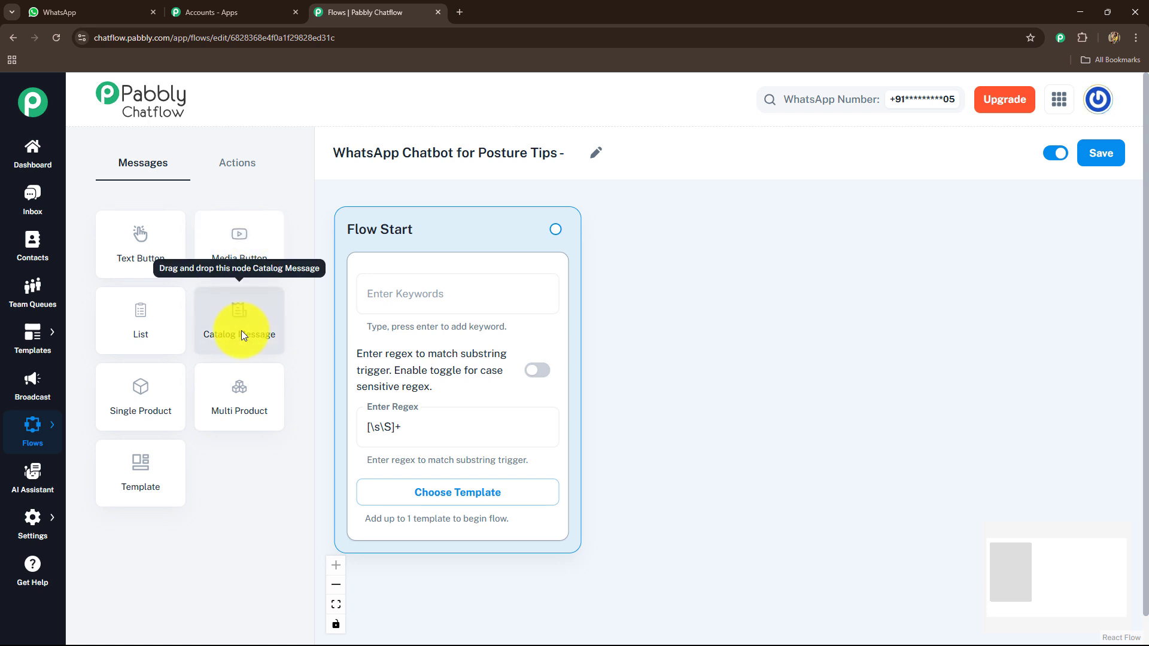
Add an Ask Question block beside Flow Start and connect Flow Start to it
left_click(240, 161)
left_click_drag(235, 313, 690, 408)
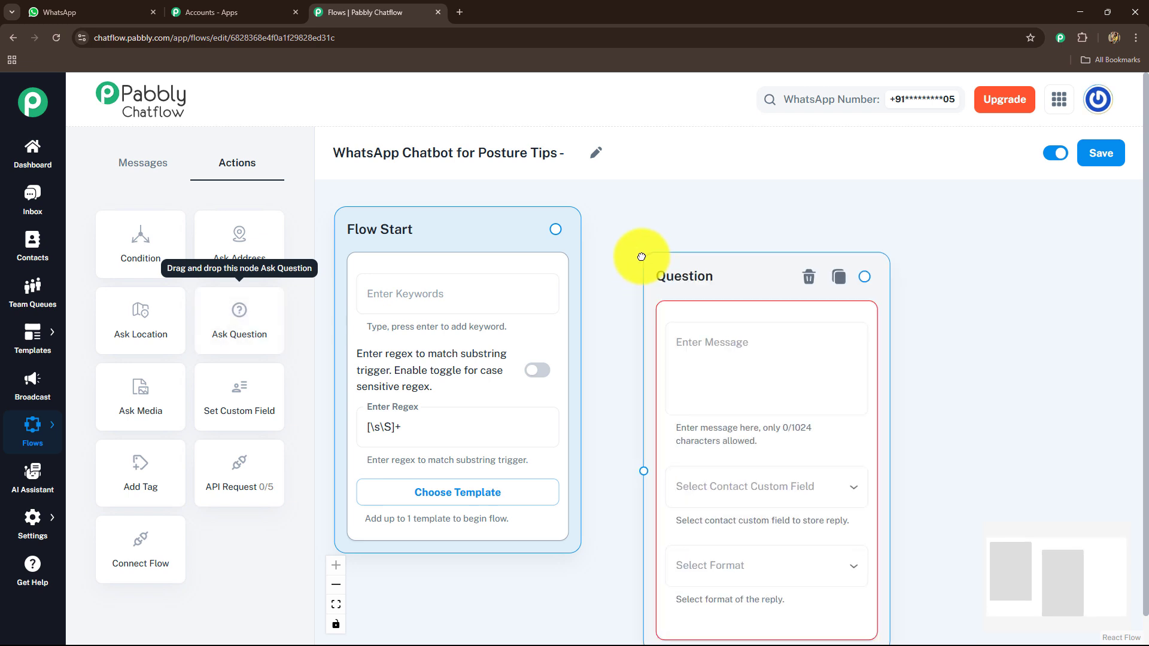
left_click_drag(555, 229, 627, 437)
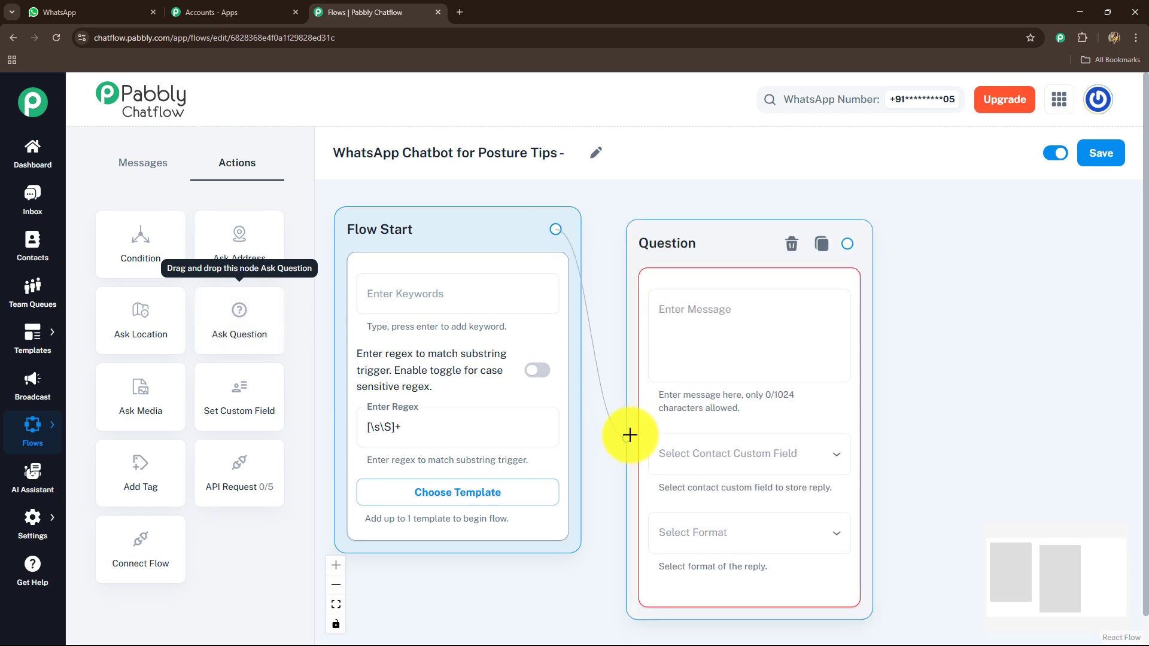
Paste the "Welcome to *Posture Assistant*!" message ending with the request for the contact's name into the Question block
left_click_drag(954, 369, 813, 359)
left_click(531, 303)
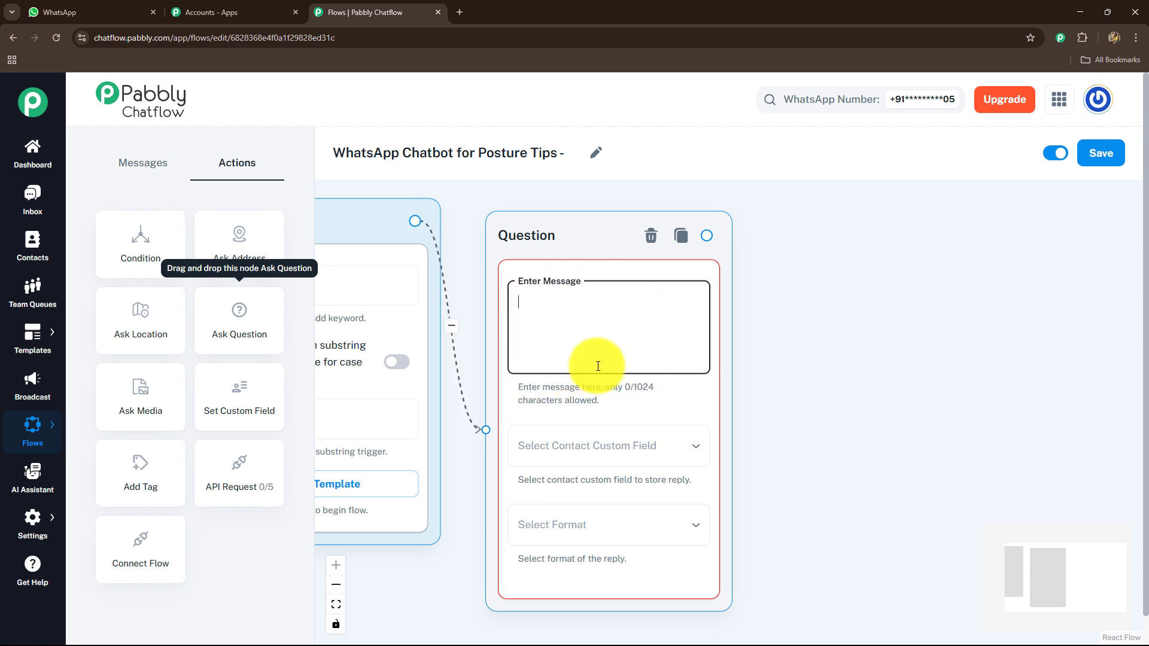
key("ctrl+v")
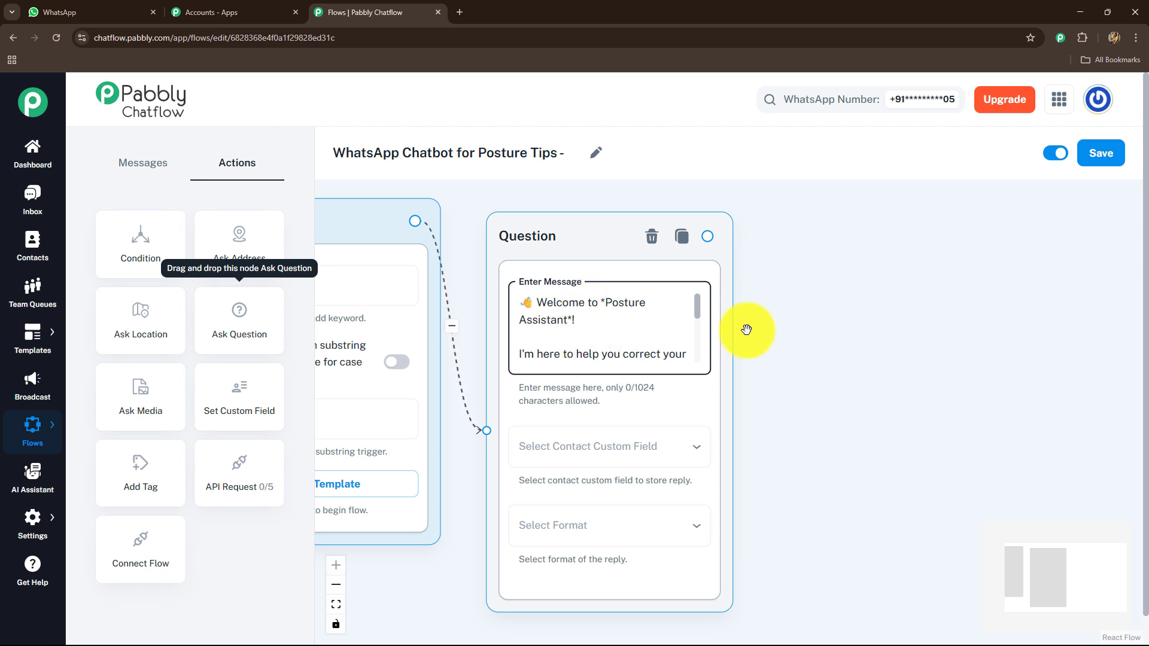
left_click_drag(700, 312, 707, 356)
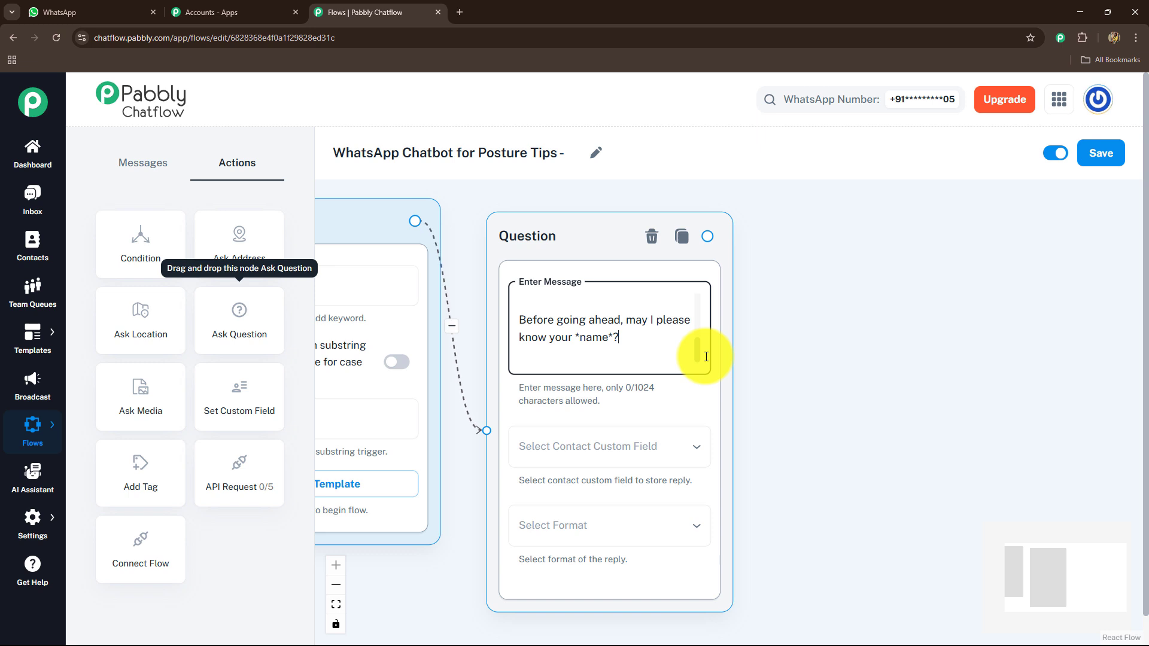
Store the question's reply in the FullName contact custom field and set the reply format to Text
scroll(828, 405, "down", 2)
left_click(557, 390)
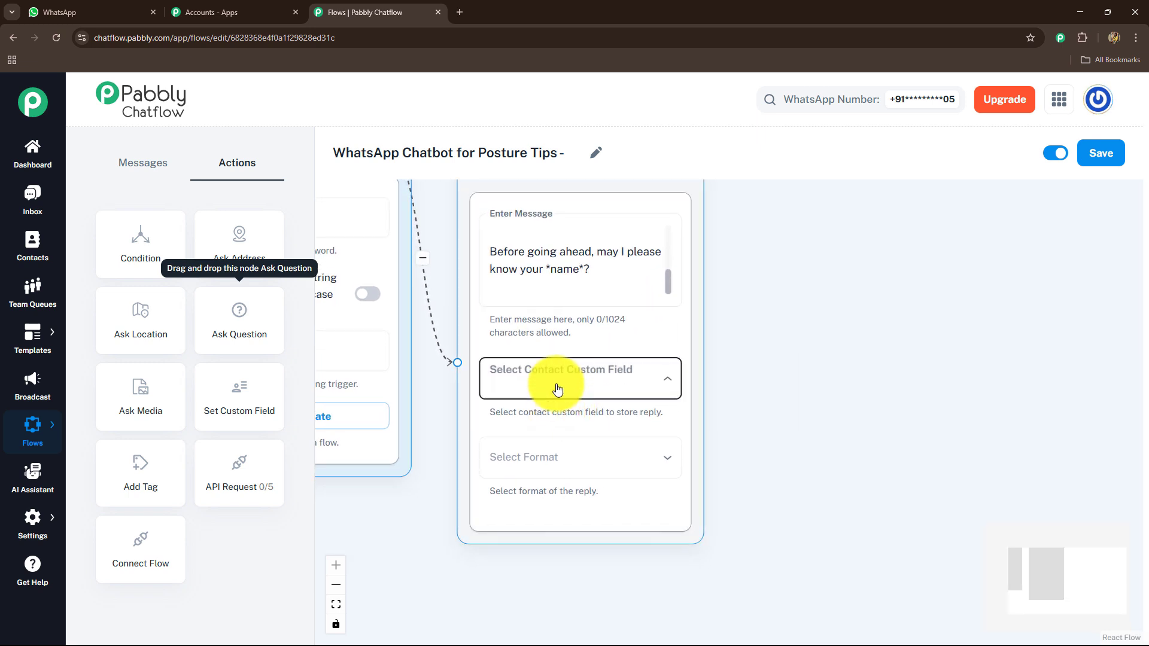
left_click(522, 332)
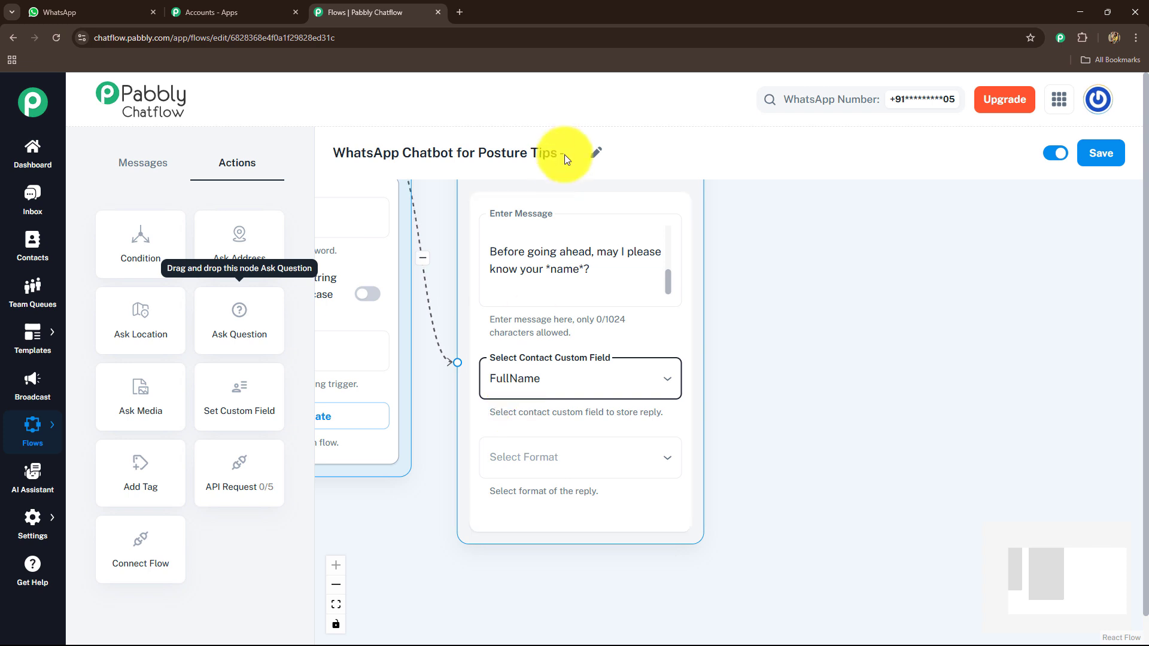
left_click(534, 459)
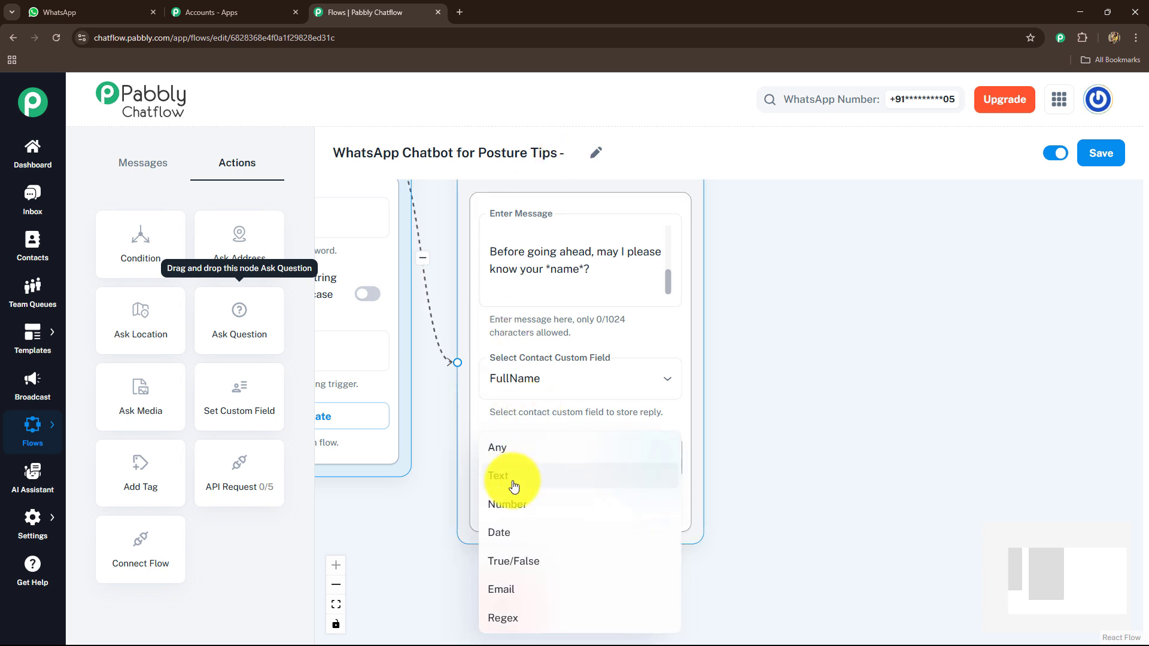
left_click(521, 476)
left_click_drag(794, 436, 741, 315)
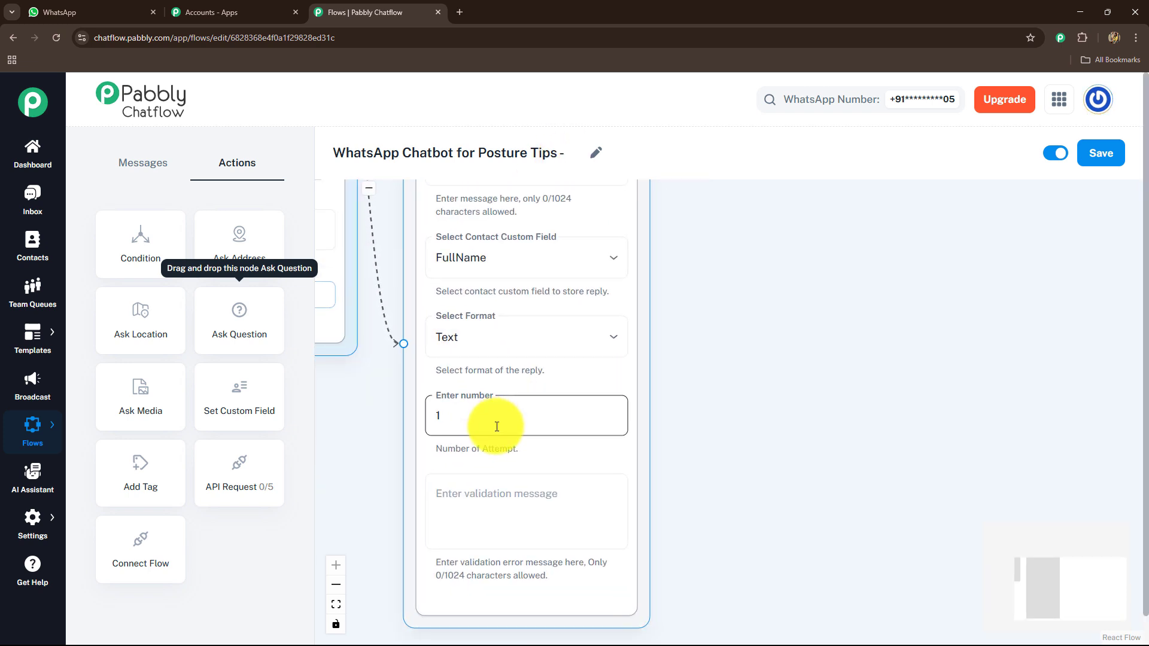
left_click(497, 522)
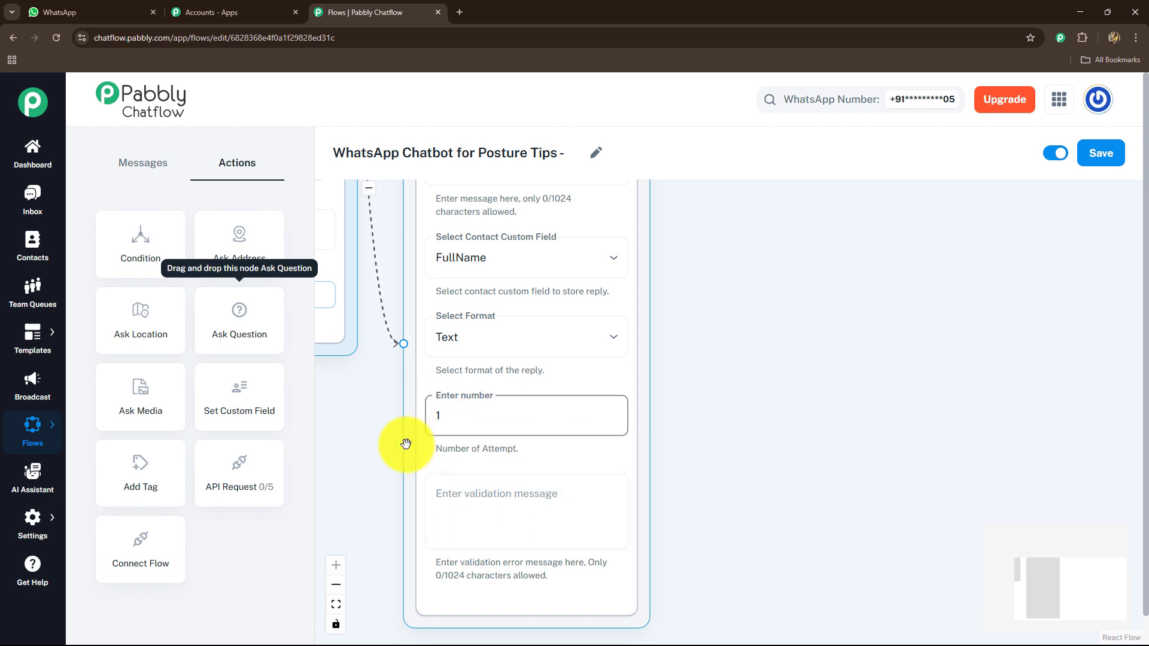
left_click_drag(750, 346, 710, 519)
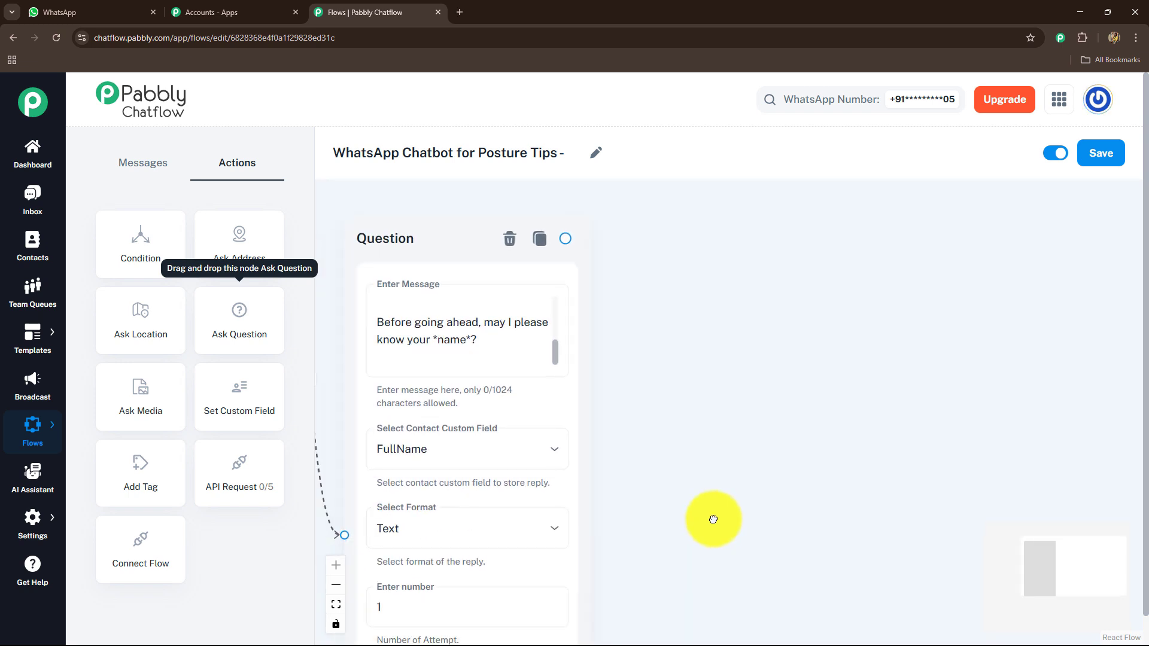
Branch a Text + Button message from the Question block reading "Okay, *$FullName*, 👇 What would you like to do today?"
left_click_drag(802, 418, 772, 436)
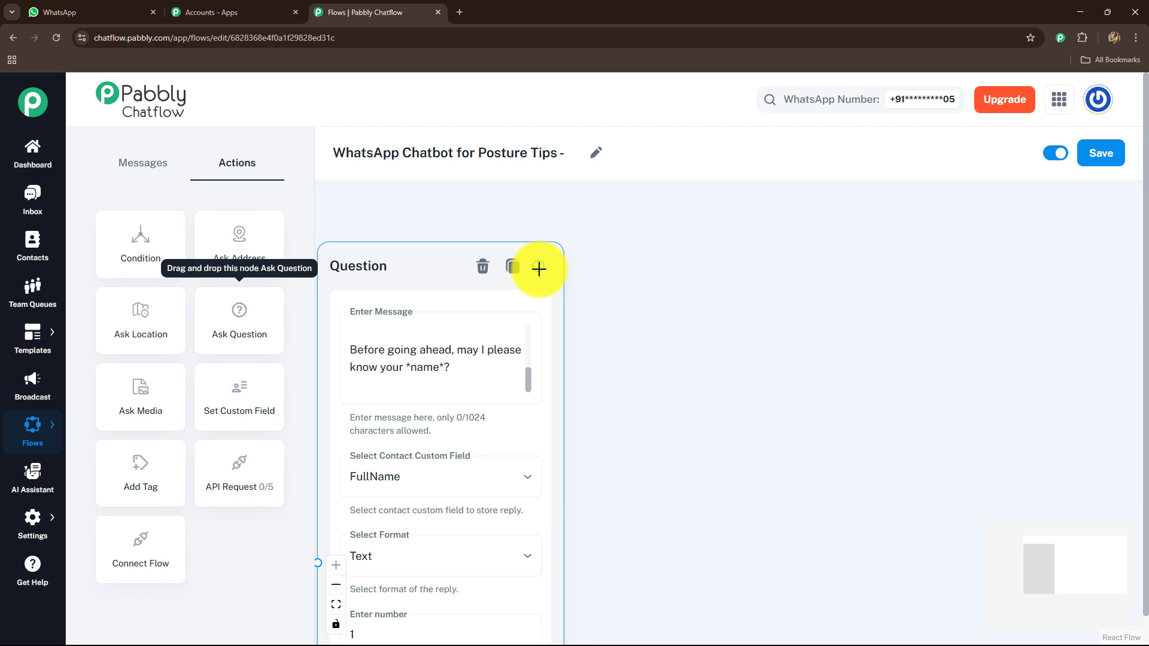
left_click_drag(539, 269, 663, 313)
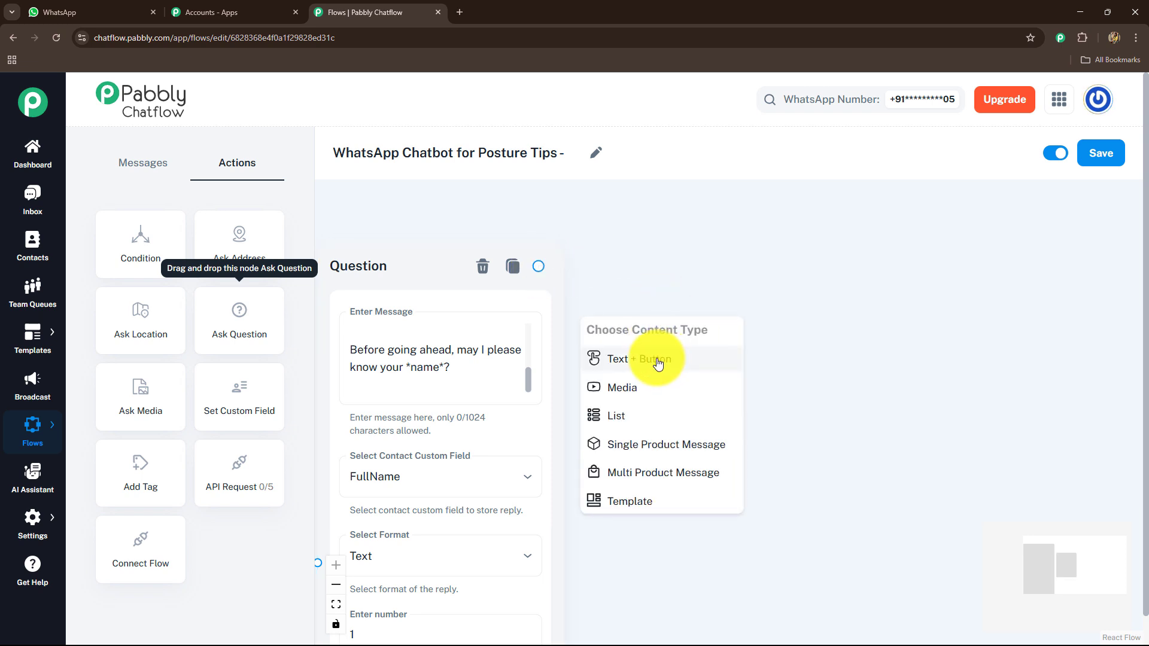
left_click(658, 365)
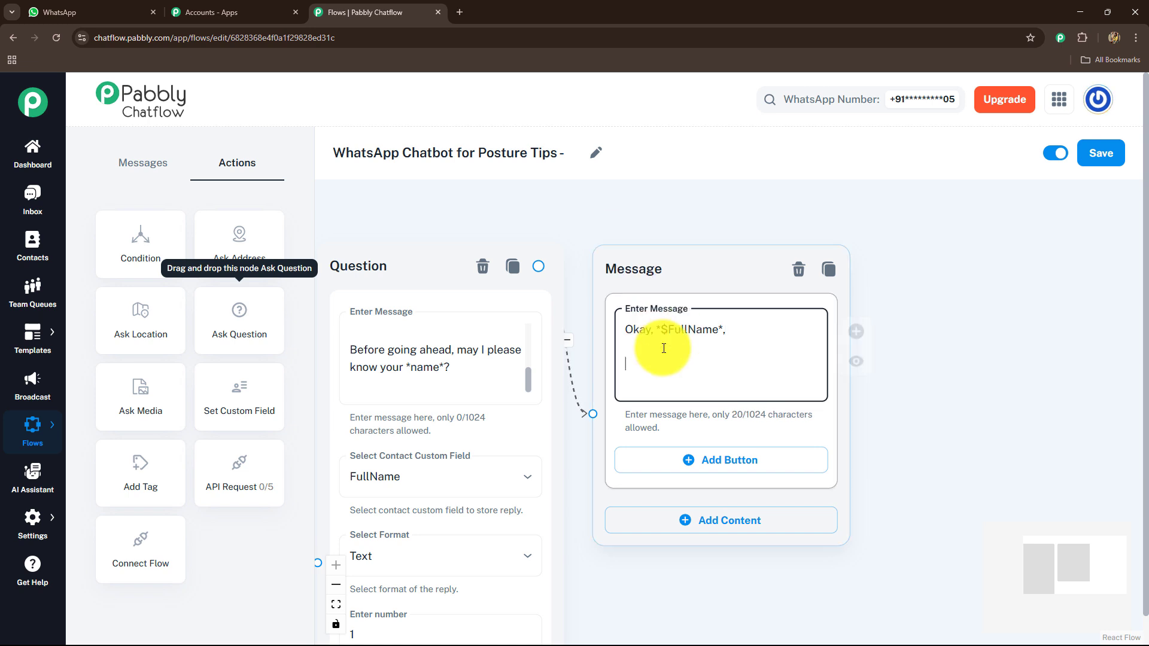
type("👇 What would you like to do today?")
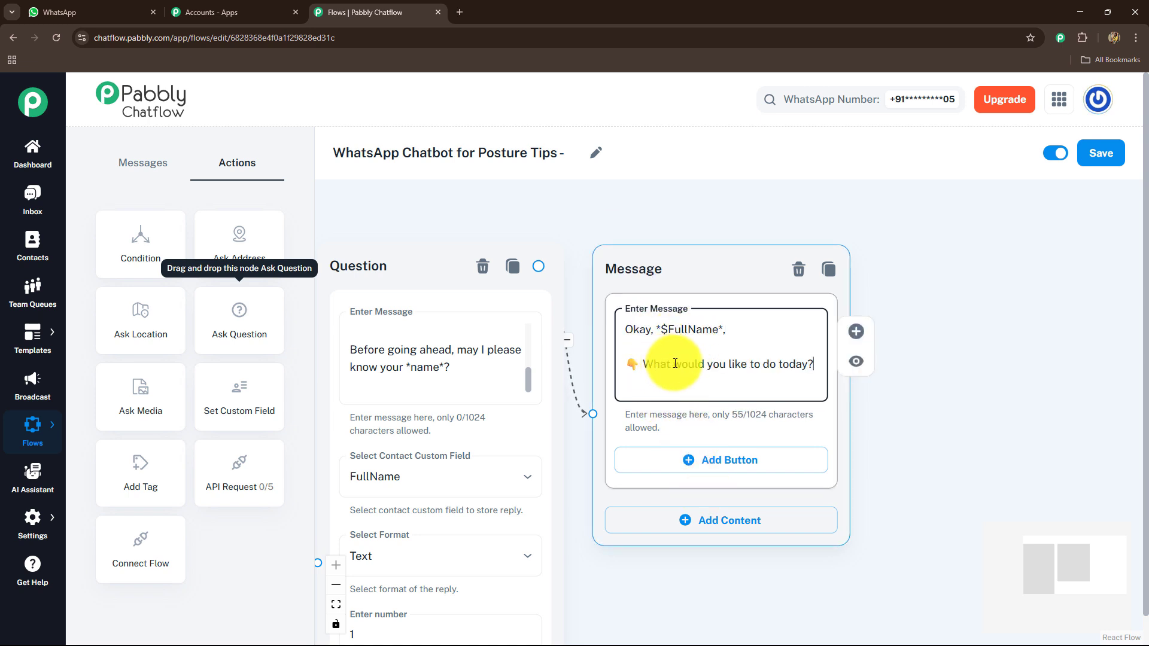
Add three empty reply buttons to the "What would you like to do today?" message
left_click_drag(931, 443, 910, 392)
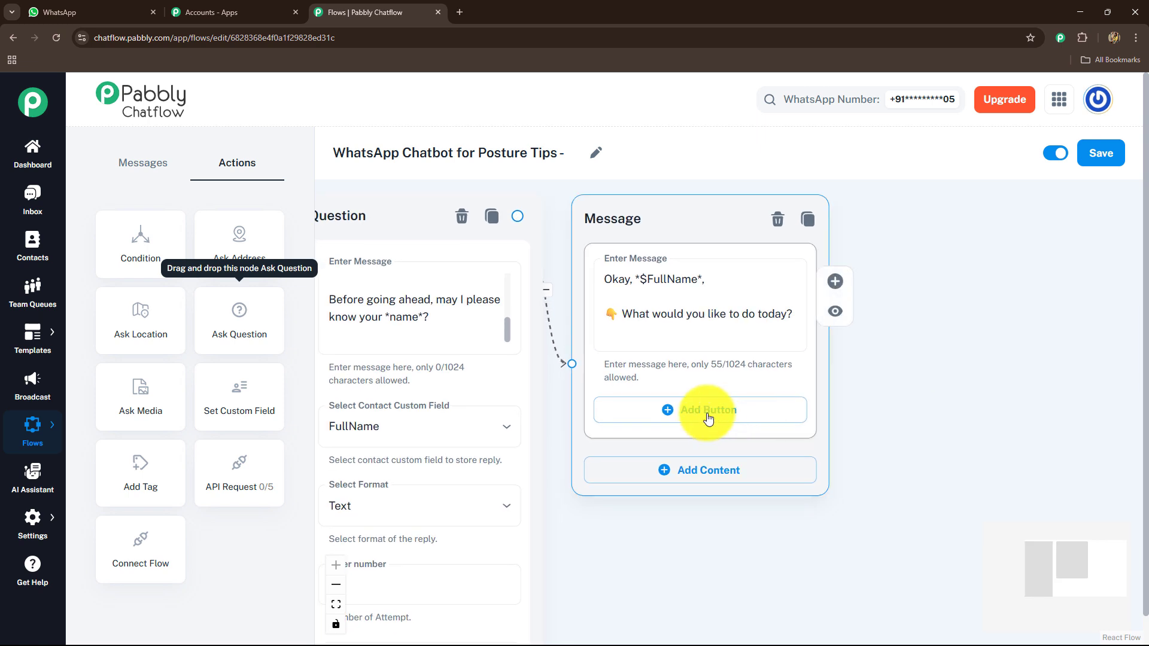
left_click(708, 417)
left_click(664, 496)
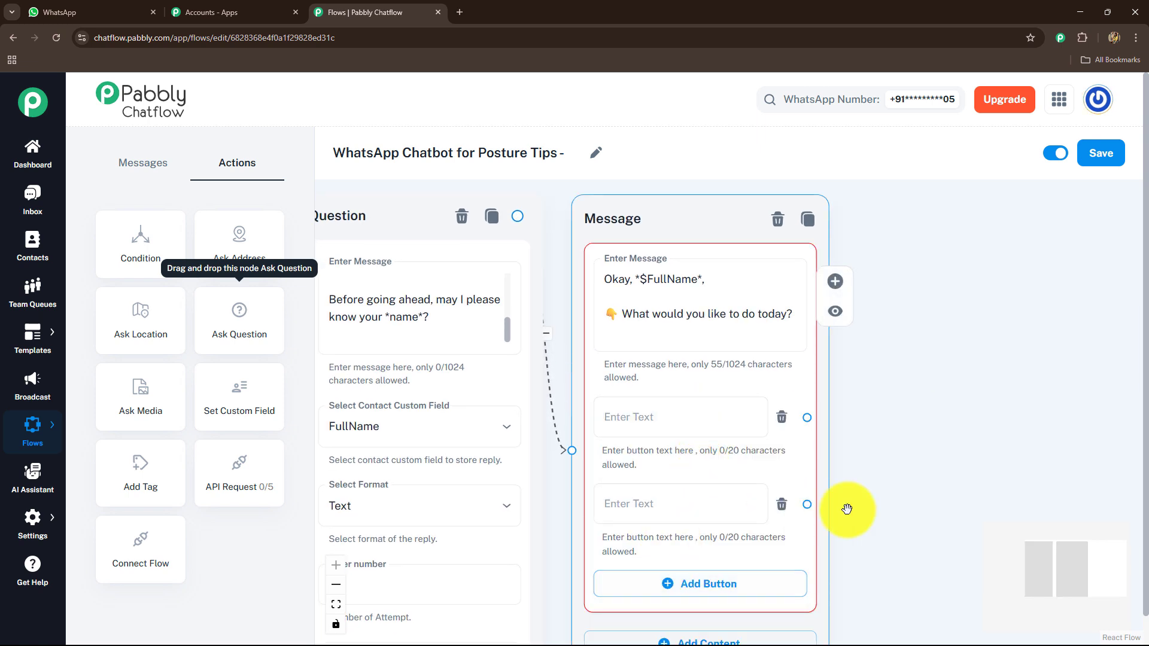
left_click_drag(890, 502, 874, 446)
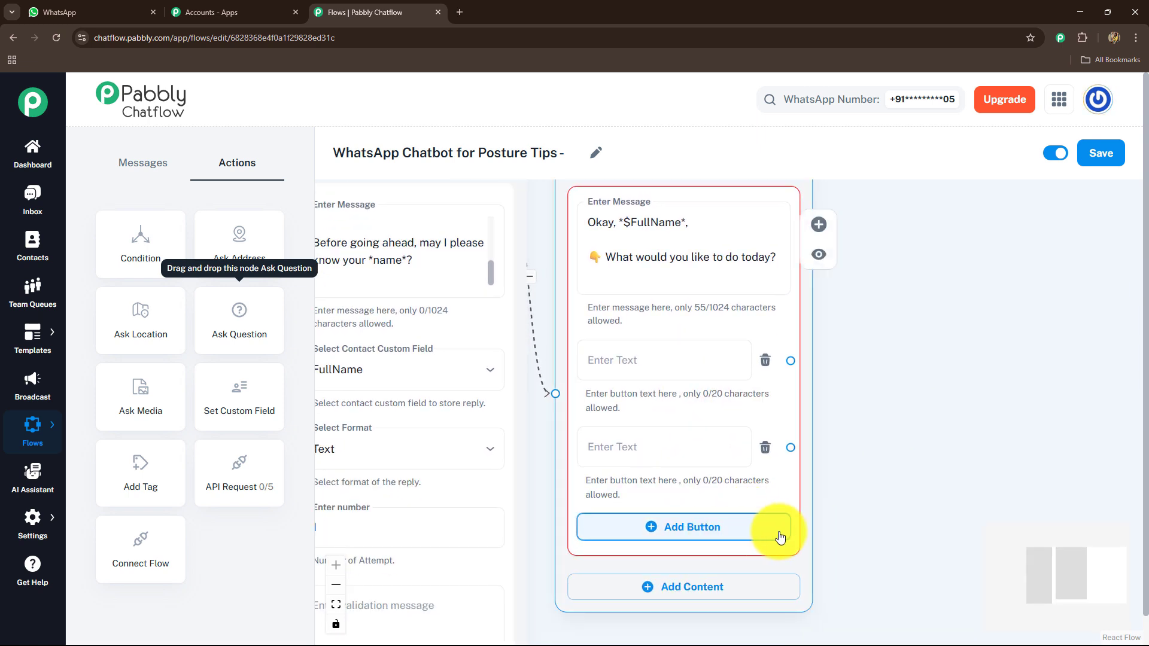
left_click(721, 526)
Label the three reply buttons "📍 Posture Tip", "💪 Pain Relief" and "📞 Get in Touch", in that order
left_click(626, 299)
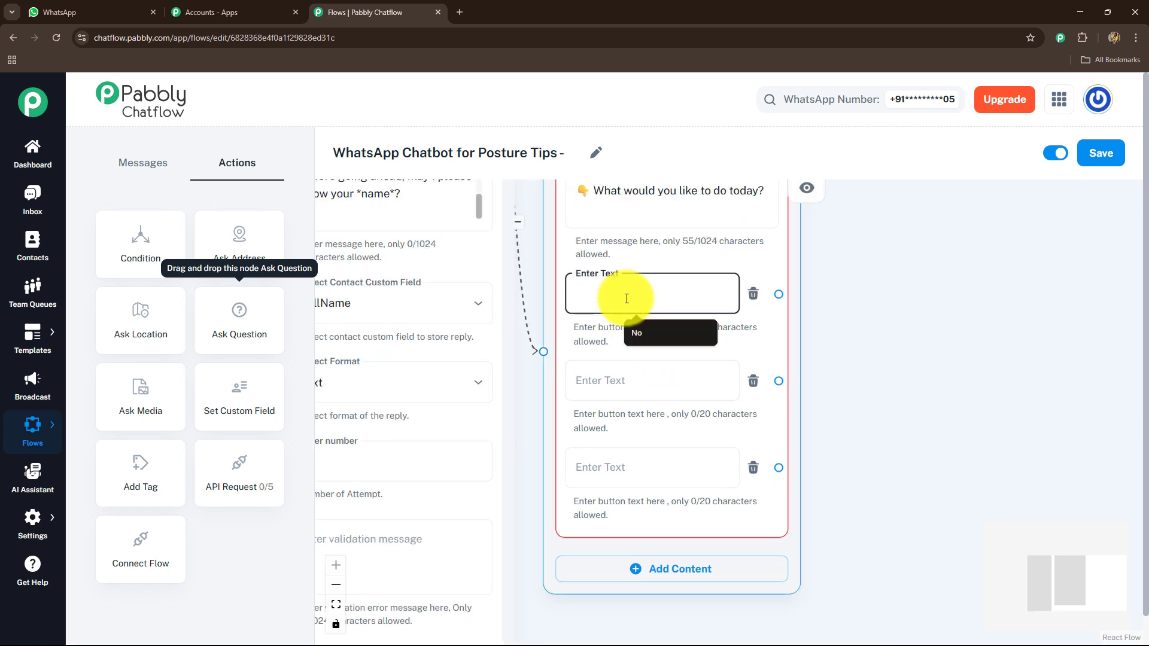
type("📍 Posture Tip")
left_click(605, 378)
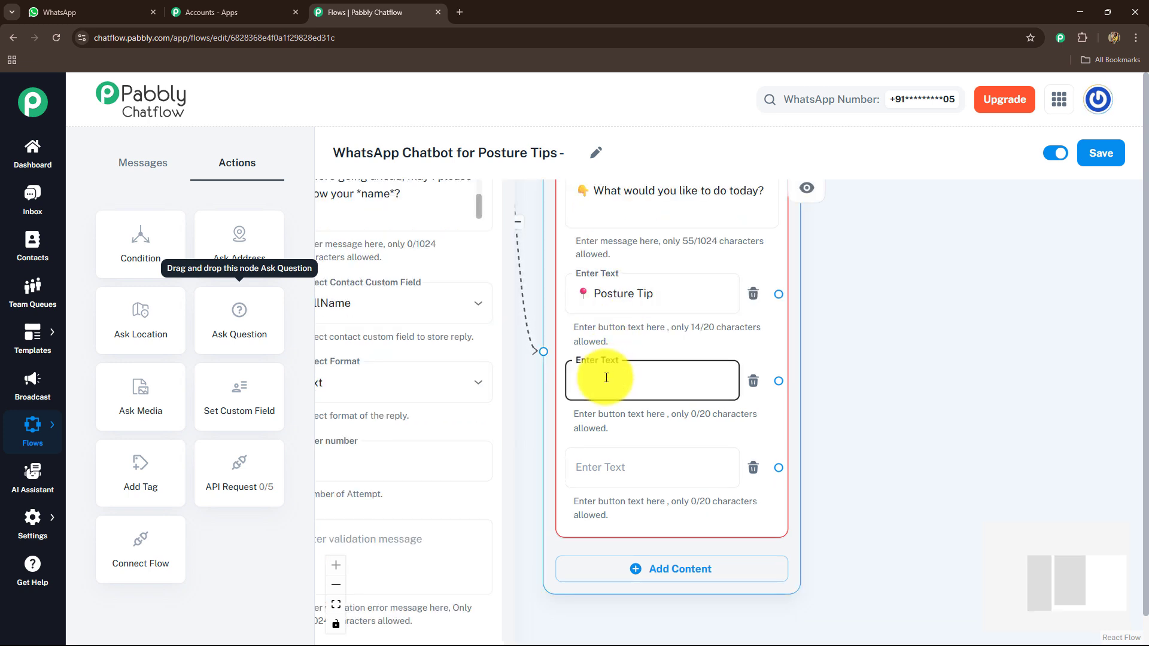
type("💪 Pain Relief")
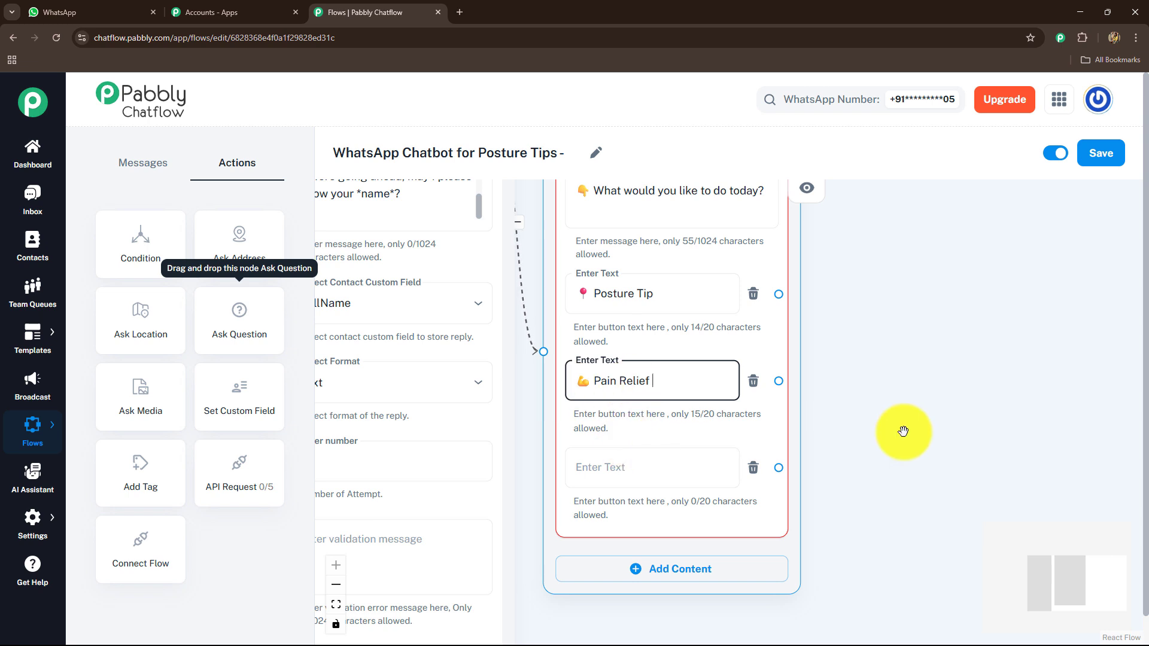
left_click_drag(989, 443, 929, 444)
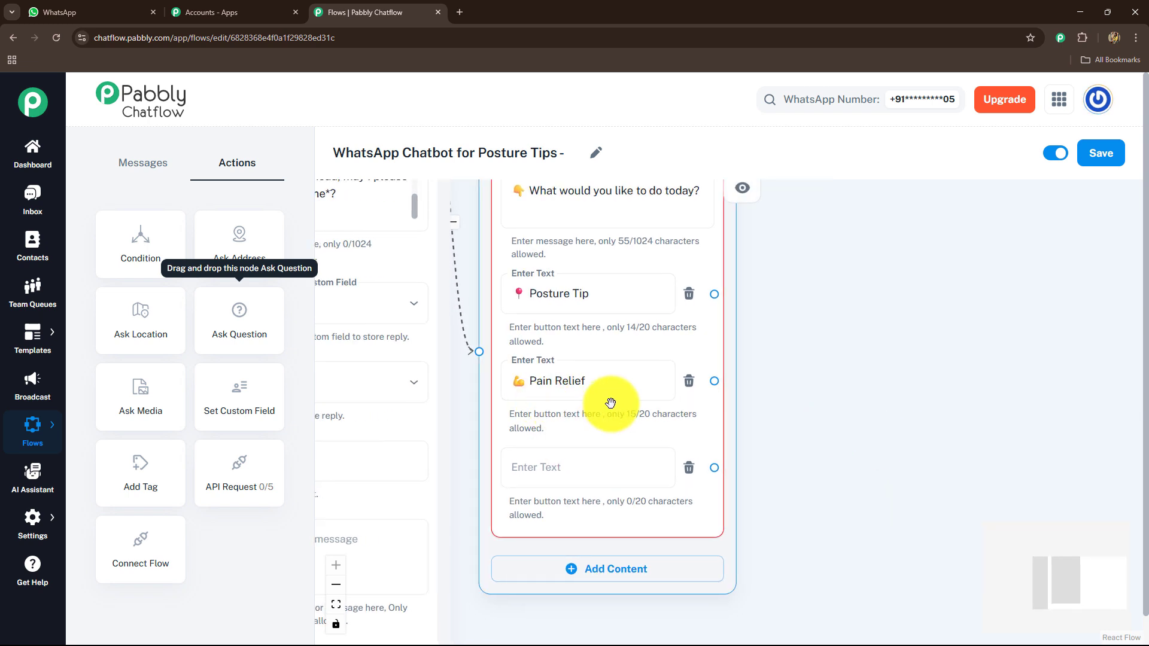
left_click(566, 473)
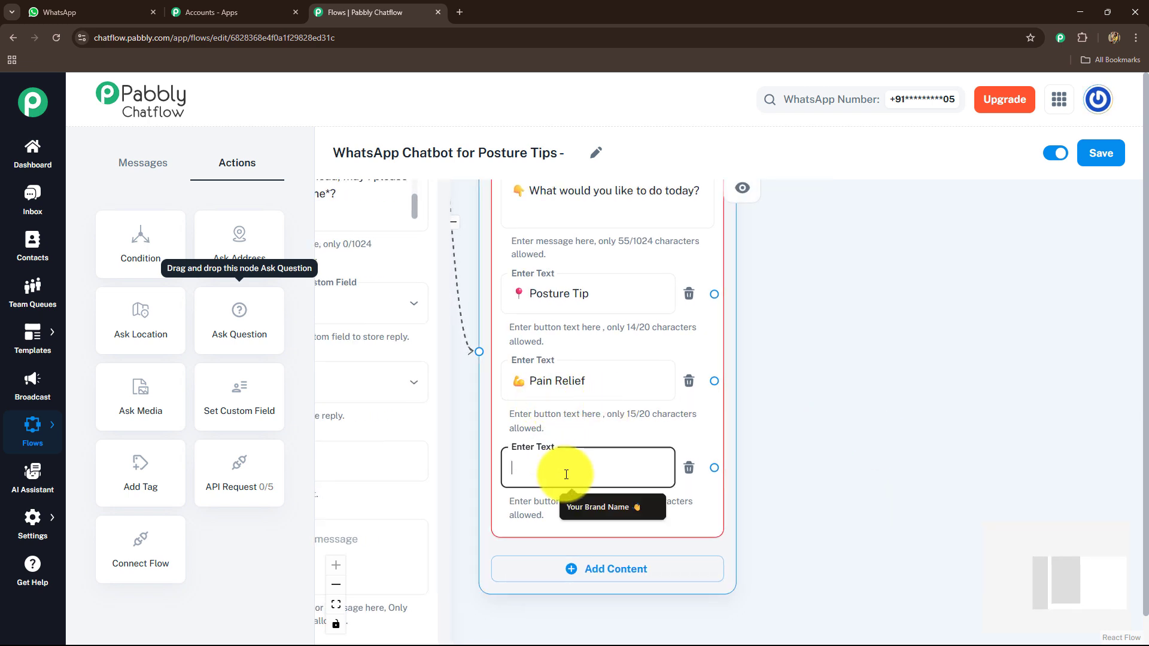
type("📞 Get in Touch")
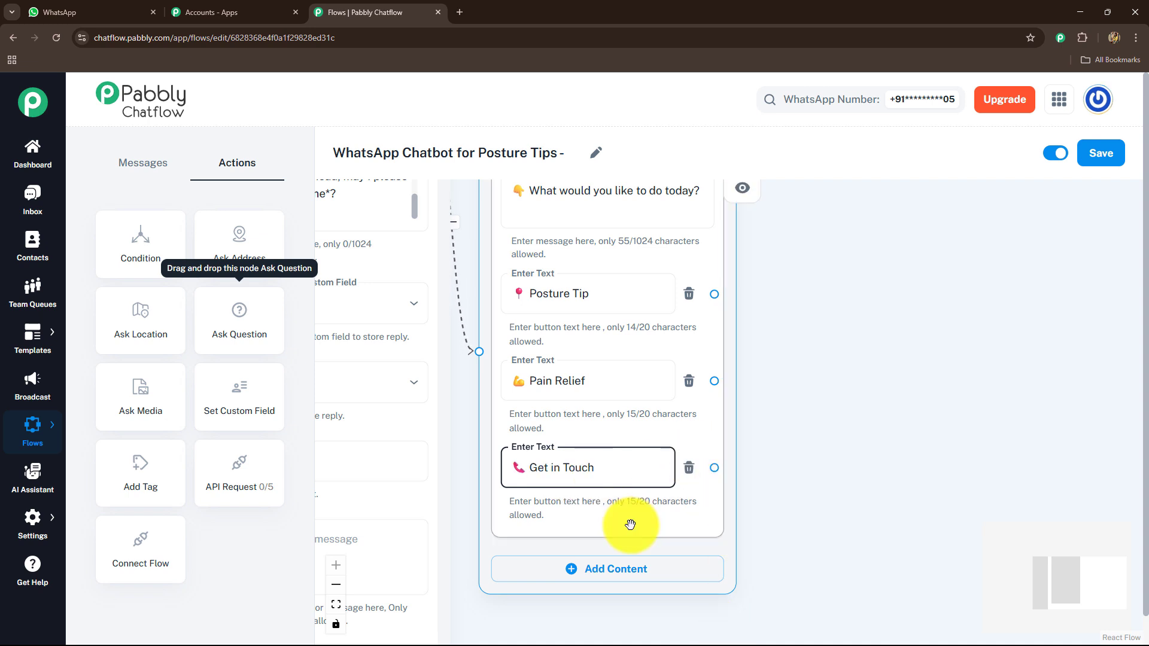
Branch a Text + Button message from the Posture Tip button and paste the "📍 *Today's Posture Tip:*" text into it
left_click_drag(847, 410, 812, 485)
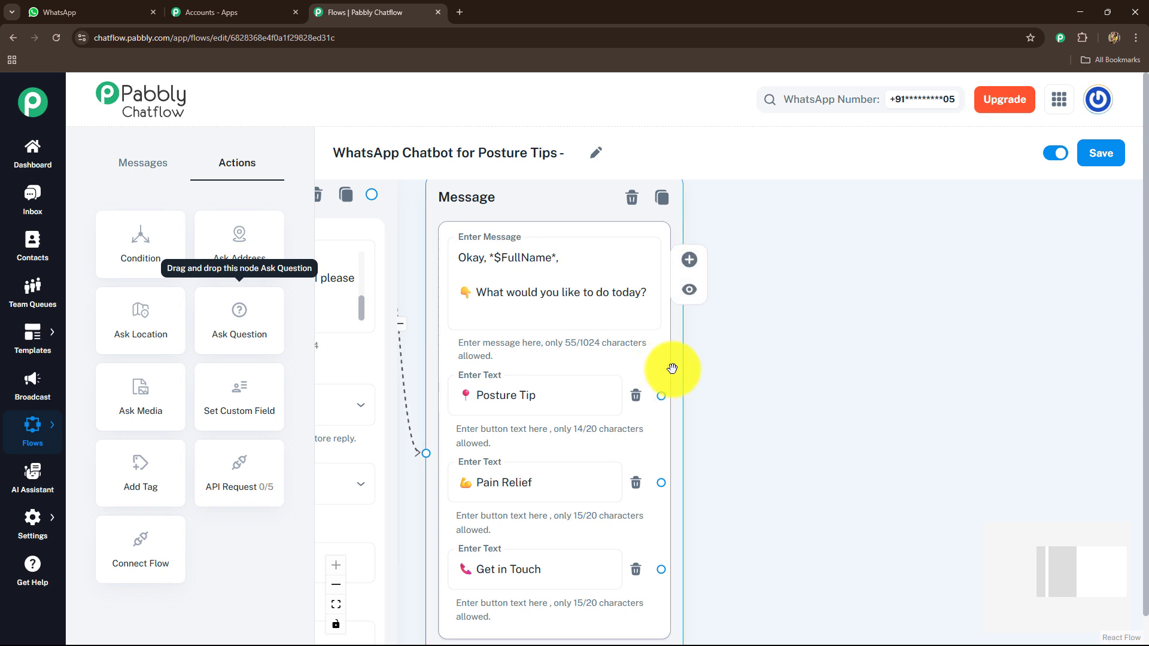
left_click_drag(754, 416, 703, 413)
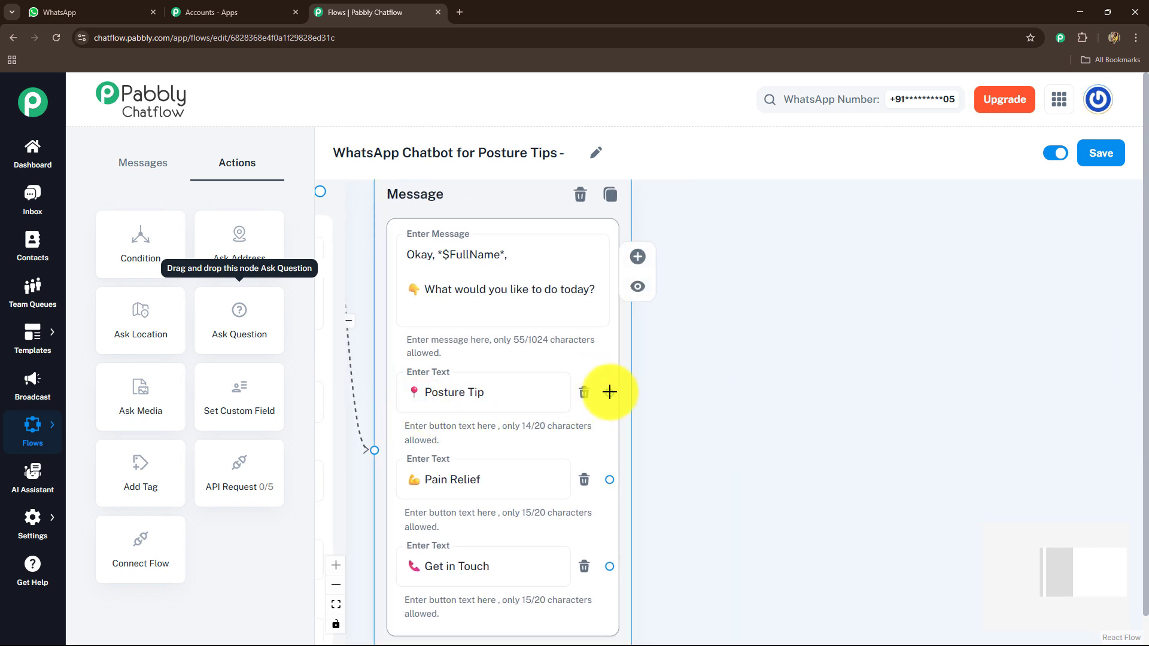
left_click_drag(609, 392, 741, 298)
left_click(745, 326)
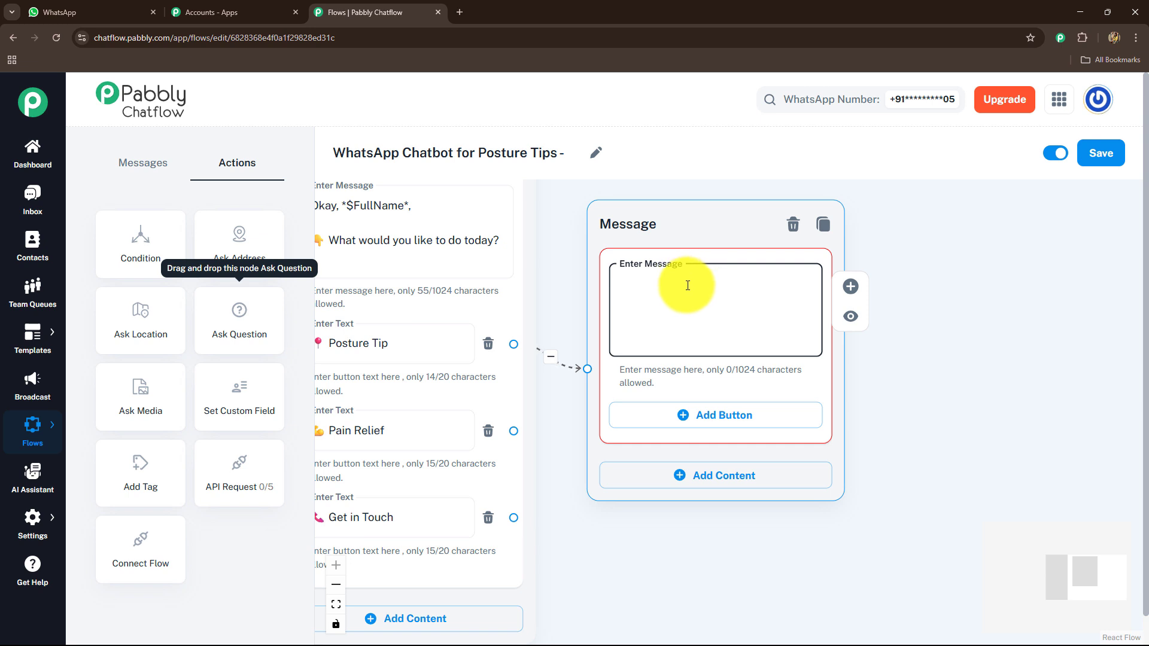
key("ctrl+v")
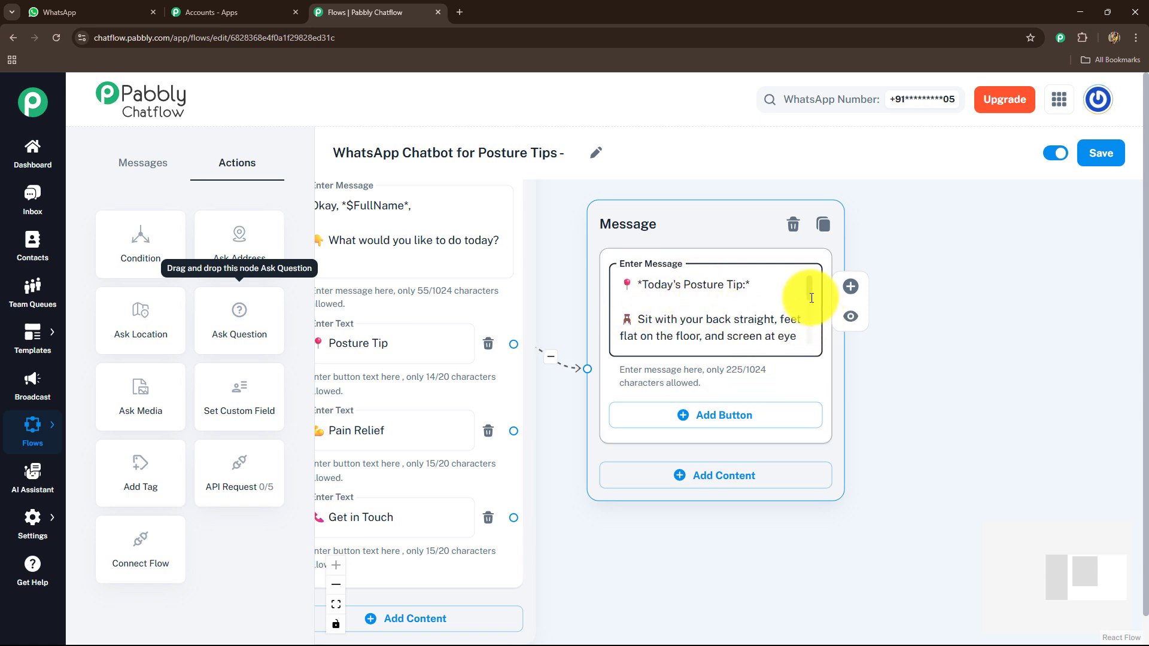
Enclose "Good posture = better energy + faster recovery" in asterisks in the posture tip message to make it bold
left_click_drag(812, 298, 810, 340)
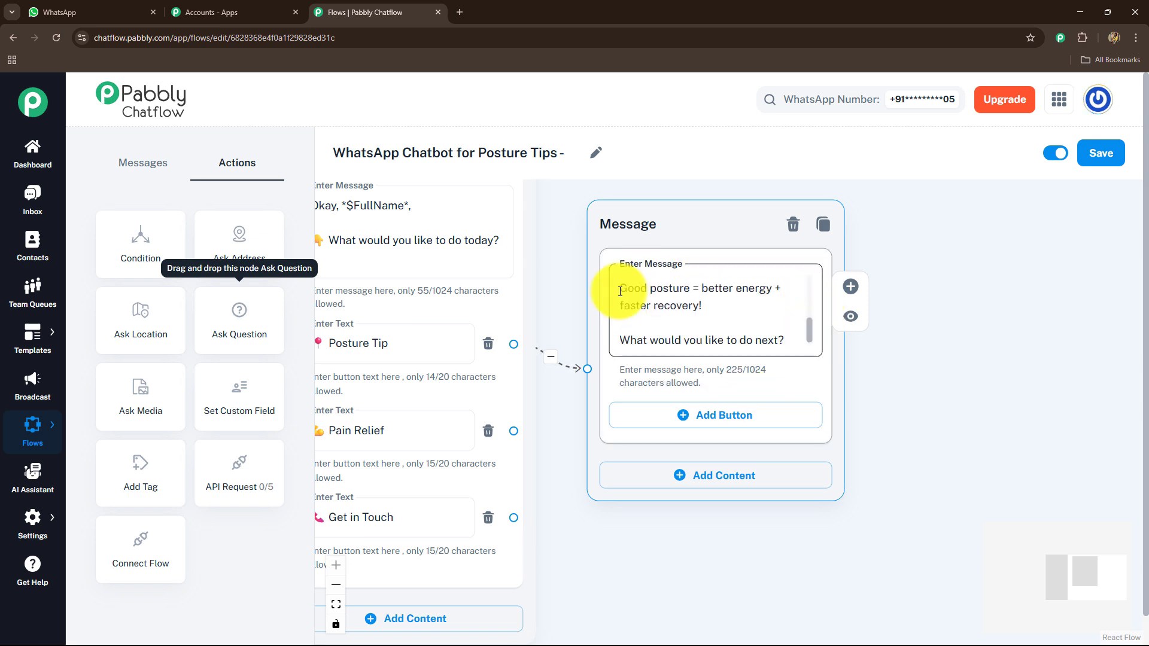
left_click(620, 292)
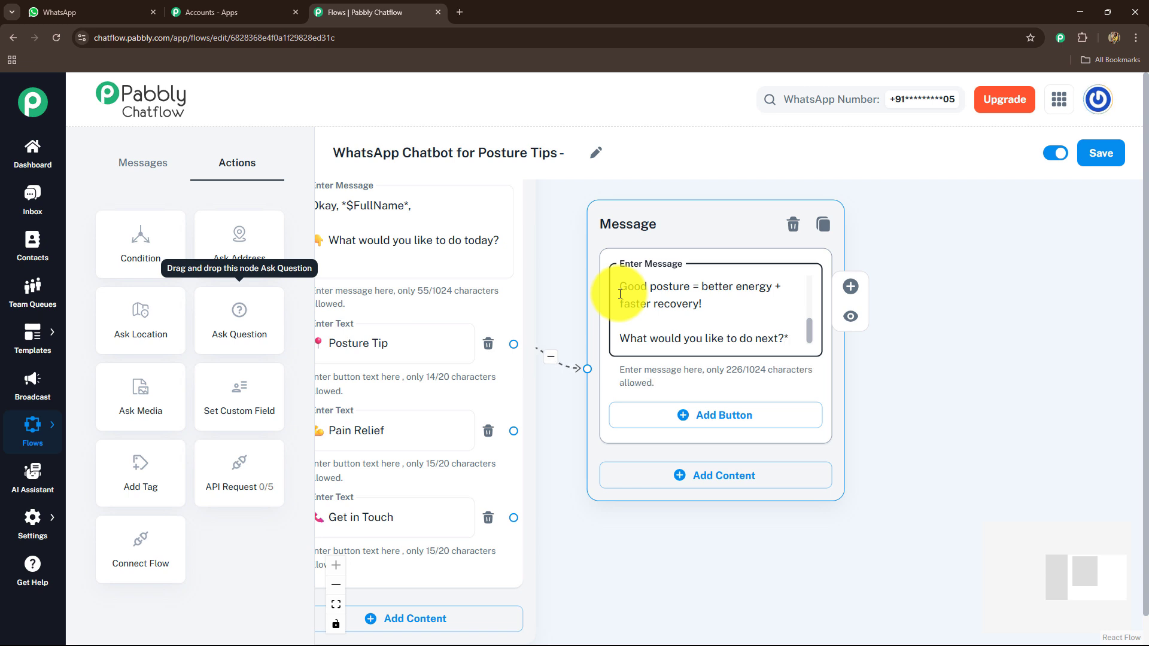
left_click(700, 304)
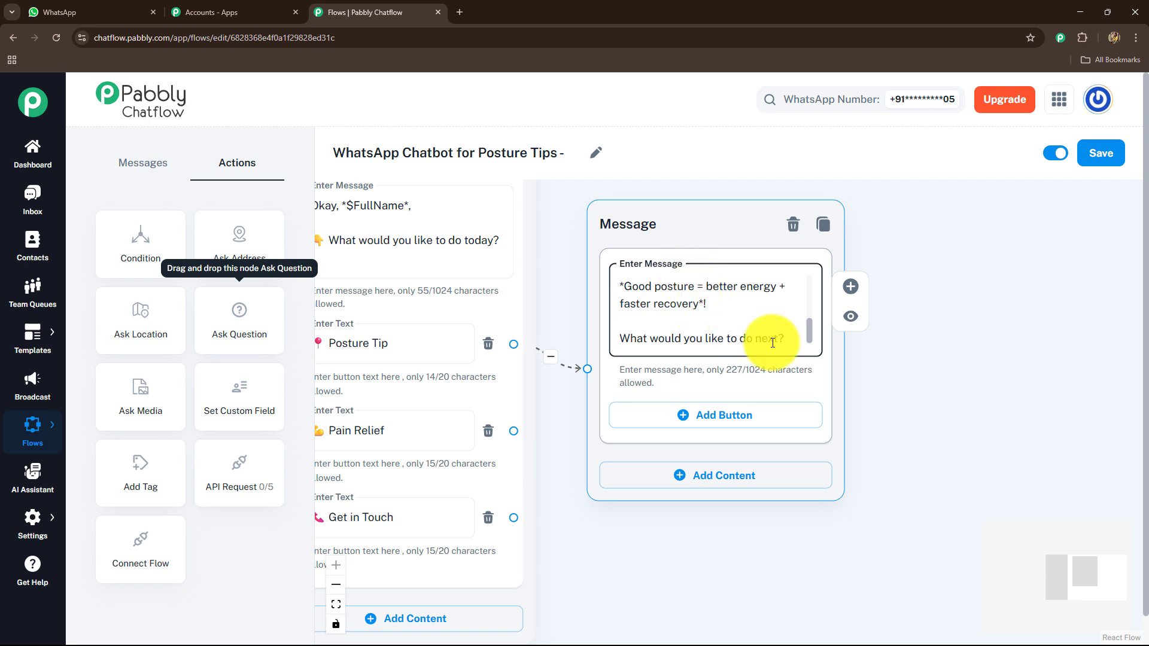
Add a reply button labelled "🔁 Show Another Tip" to the posture tip message
left_click_drag(886, 410, 689, 397)
left_click(688, 397)
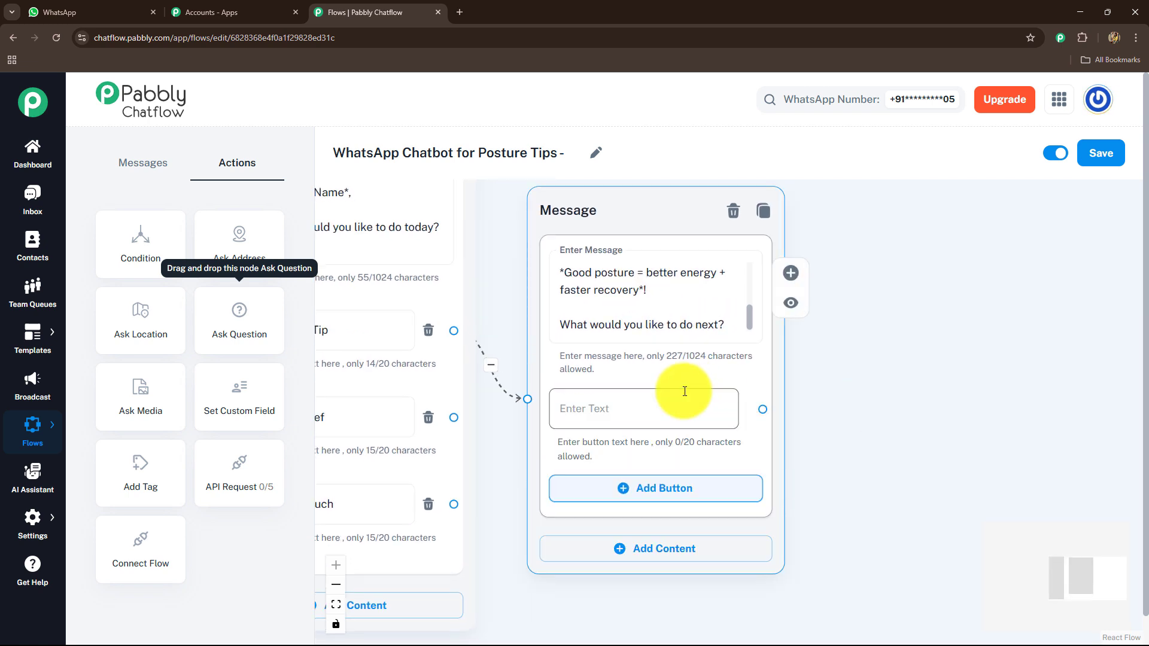
left_click(656, 403)
type("🔁 Show Another Tip")
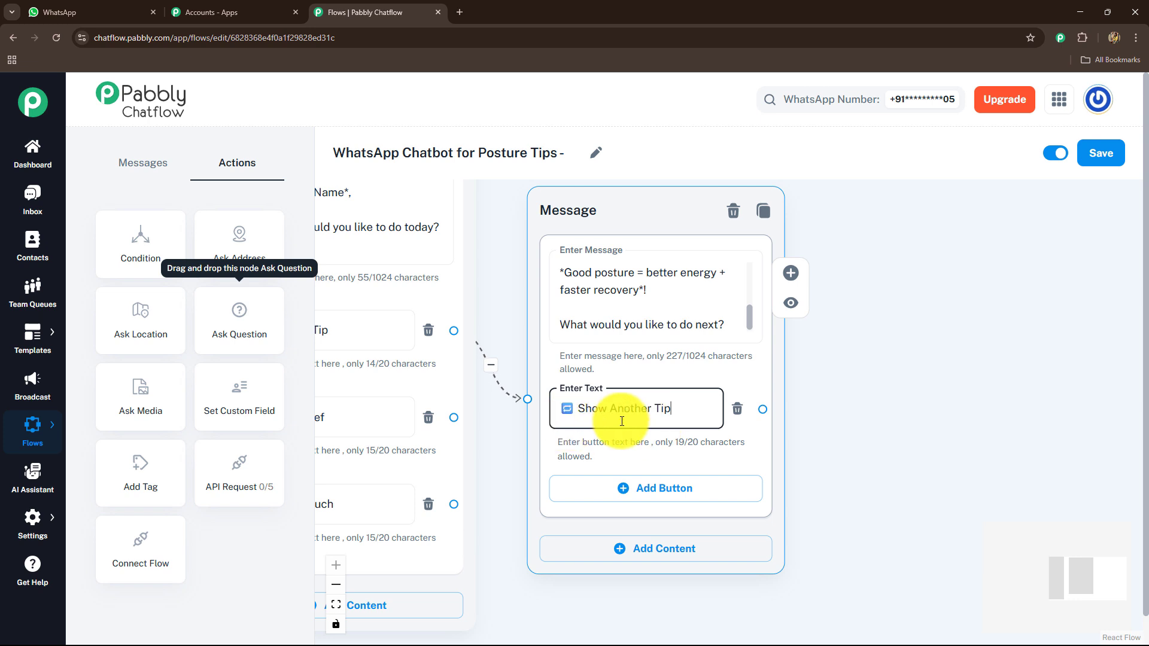
Add two more reply buttons to the posture tip message, labelled "💪 Go to Exercises" and "🔙 Main Menu"
left_click_drag(893, 413, 781, 380)
left_click(576, 458)
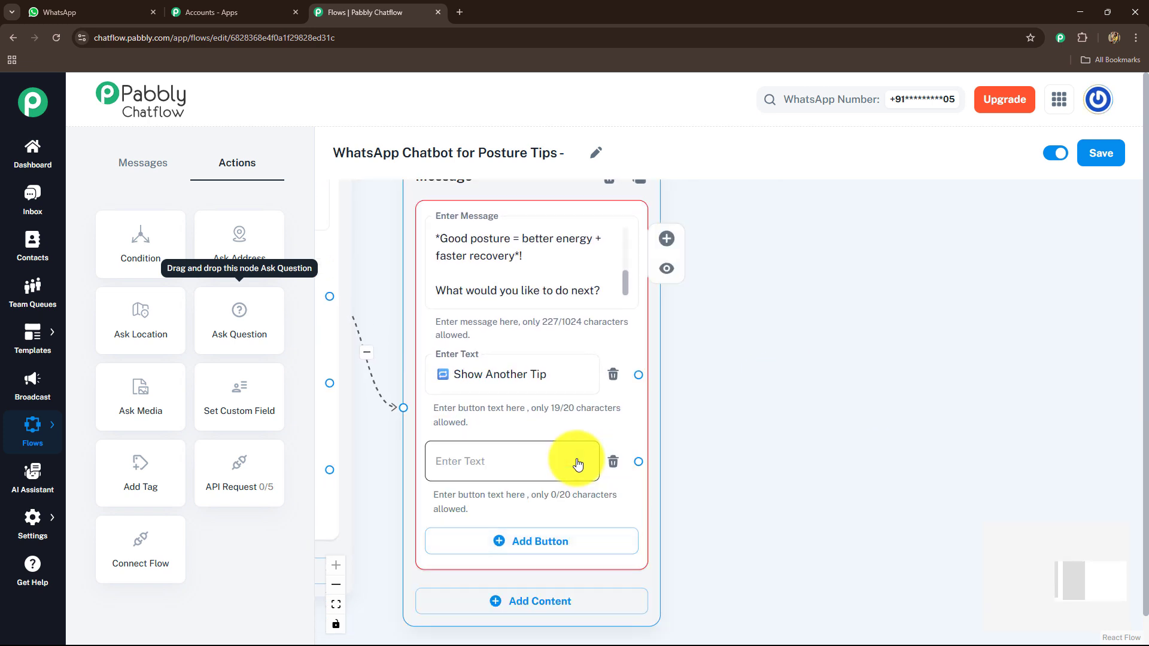
left_click(462, 470)
type("💪 Go to Exercises")
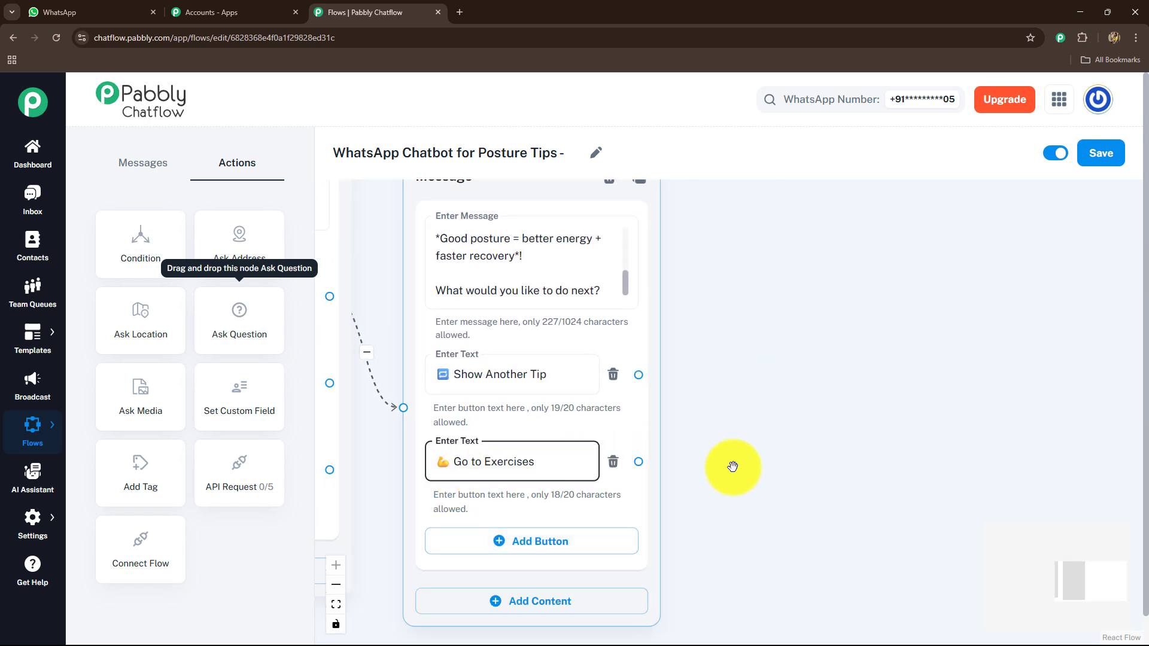
left_click_drag(744, 431, 727, 355)
left_click(495, 465)
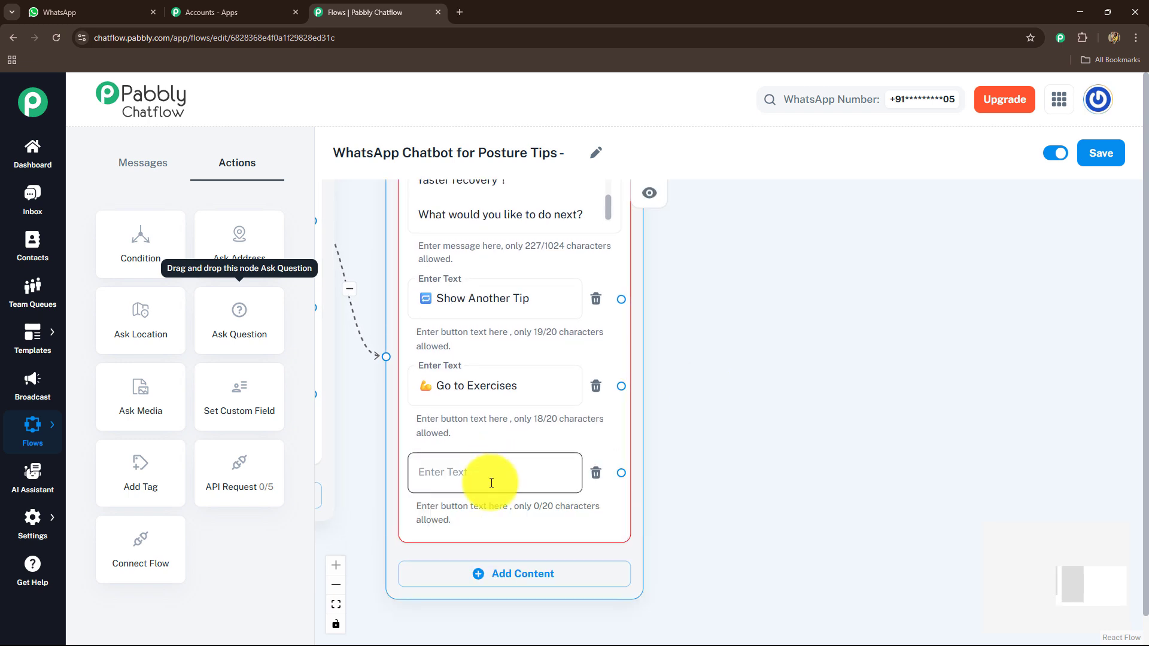
left_click(492, 483)
type("🔙 Main Menu")
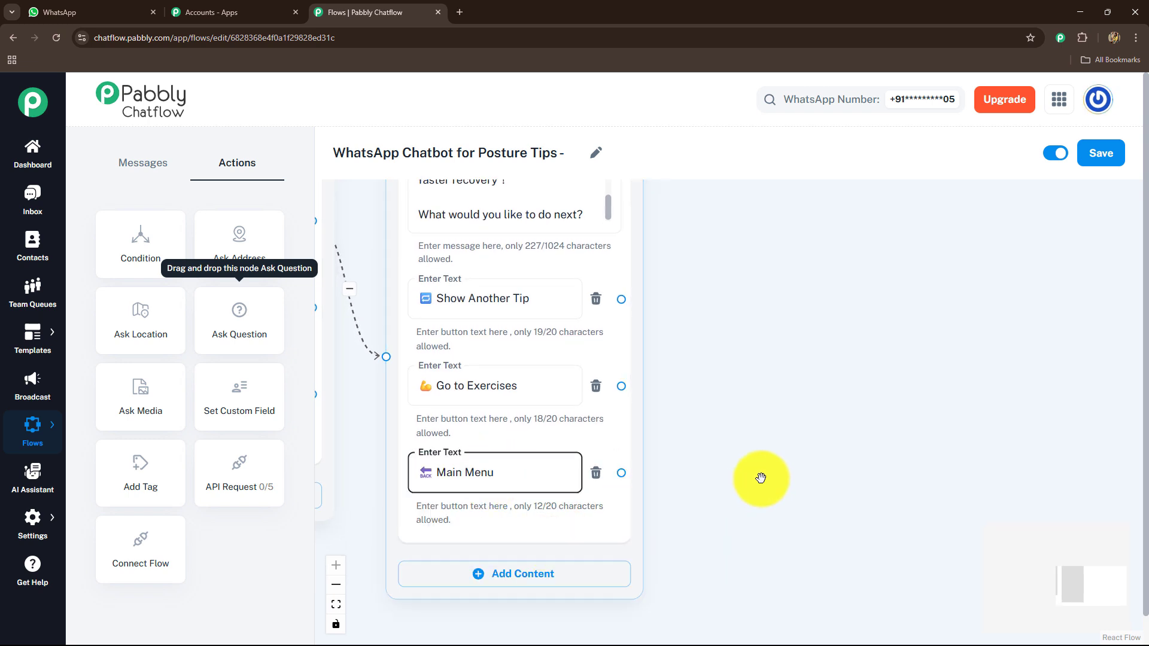
Connect the posture tip message's Main Menu button back to the main menu message
left_click_drag(760, 477, 805, 473)
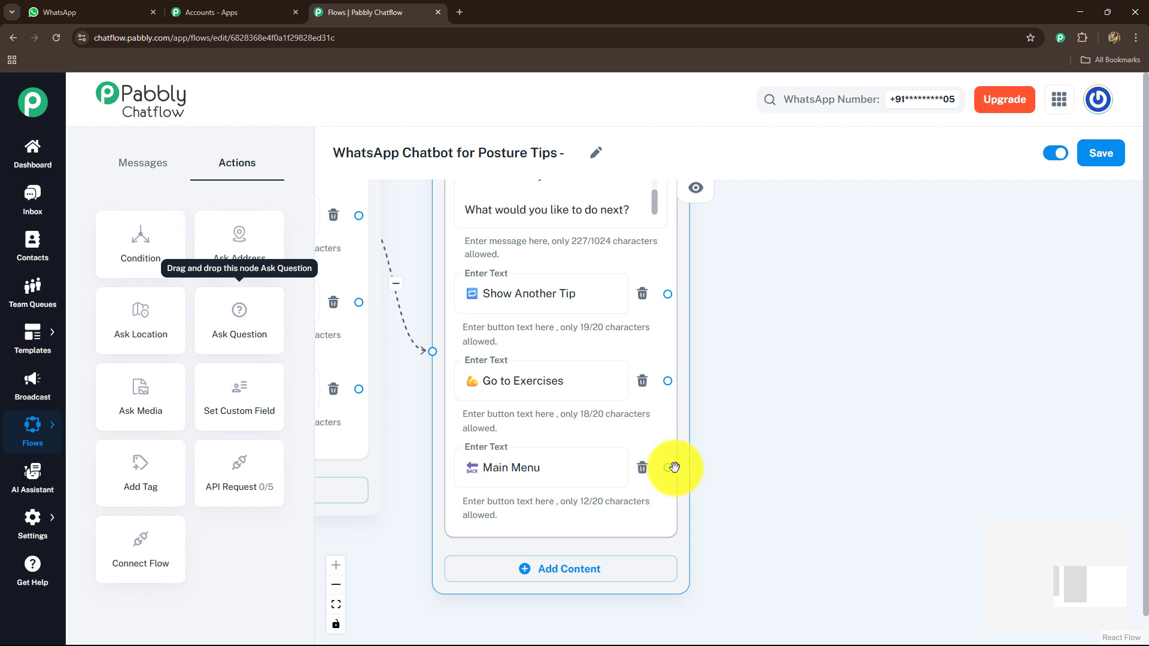
left_click_drag(675, 467, 497, 278)
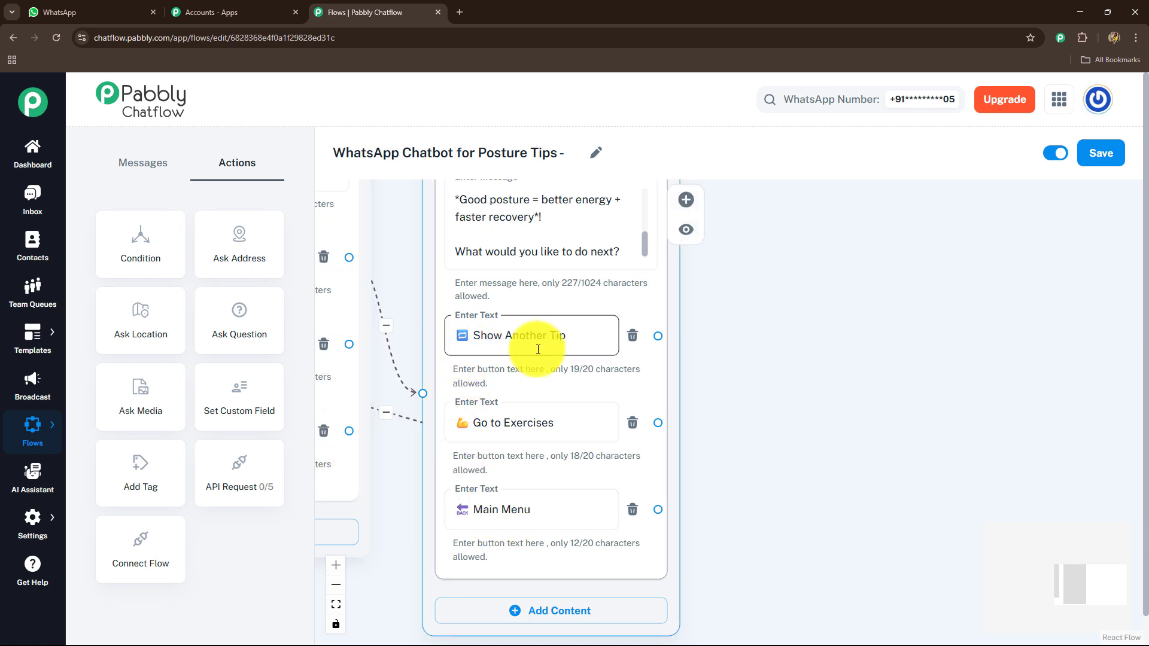
Branch a Text + Button message from the Show Another Tip button and paste the "📍 *Try this tip too:*" text into it
left_click_drag(846, 365, 782, 359)
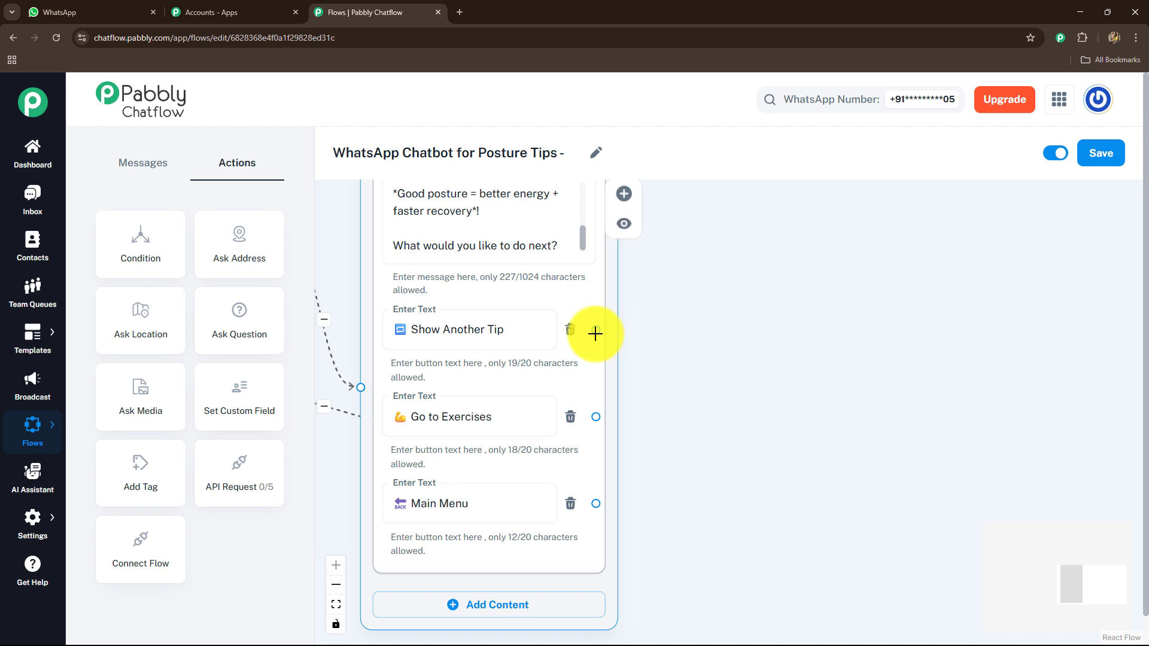
left_click_drag(596, 334, 713, 316)
left_click(718, 354)
key("ctrl+v")
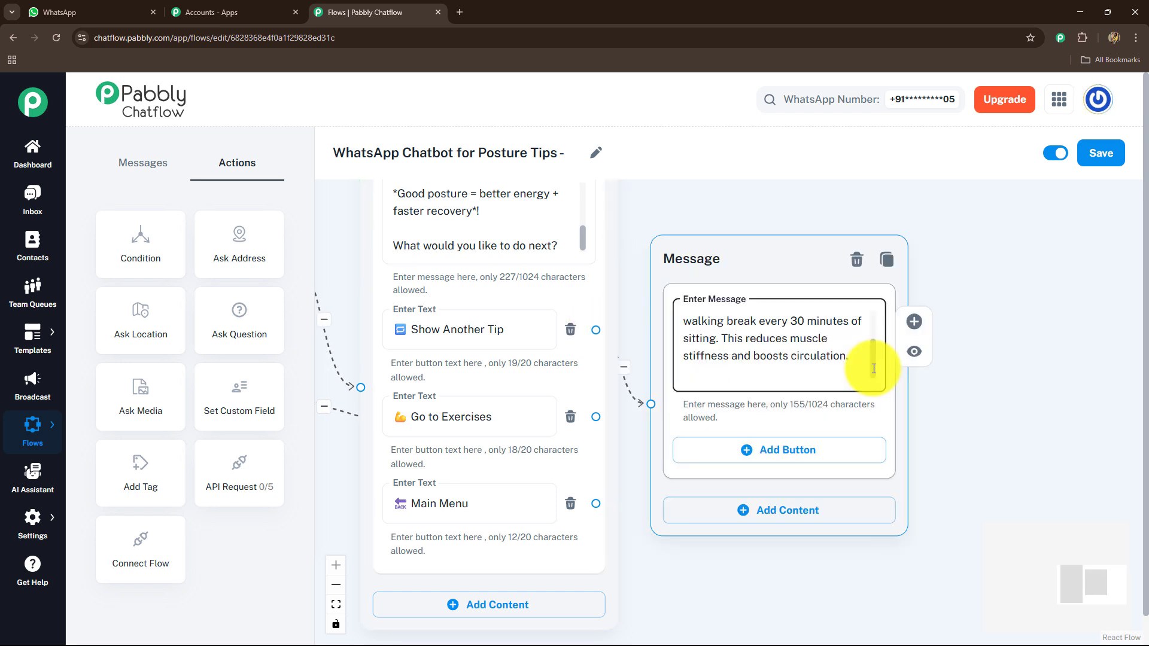
scroll(741, 325, "up", 3)
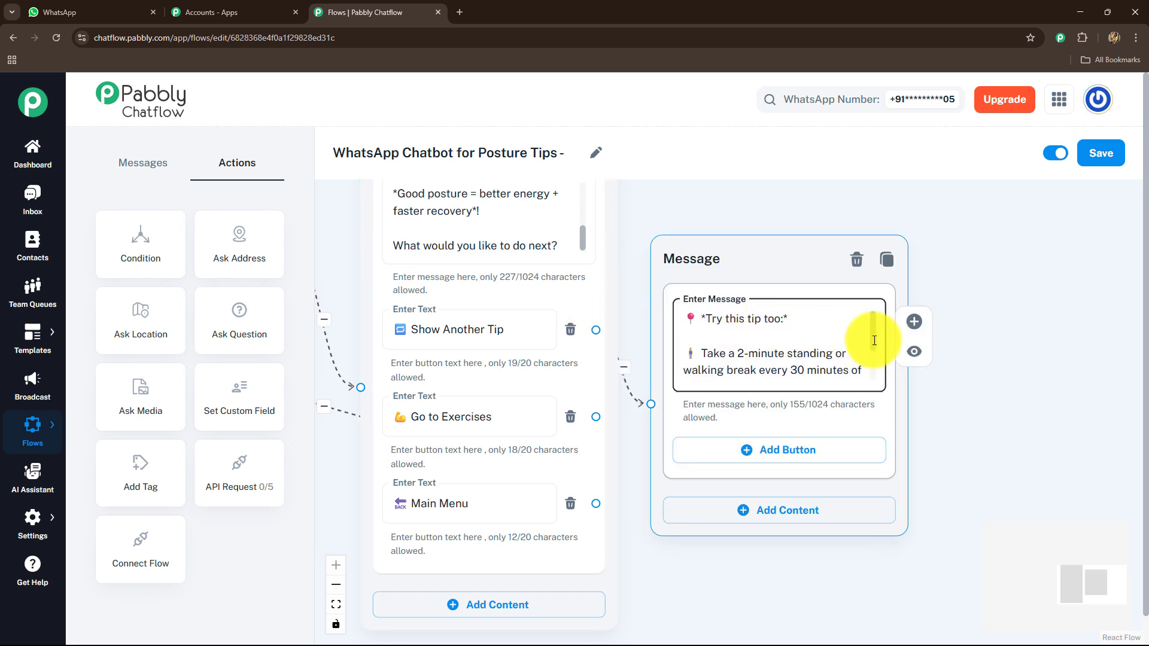
scroll(874, 341, "down", 2)
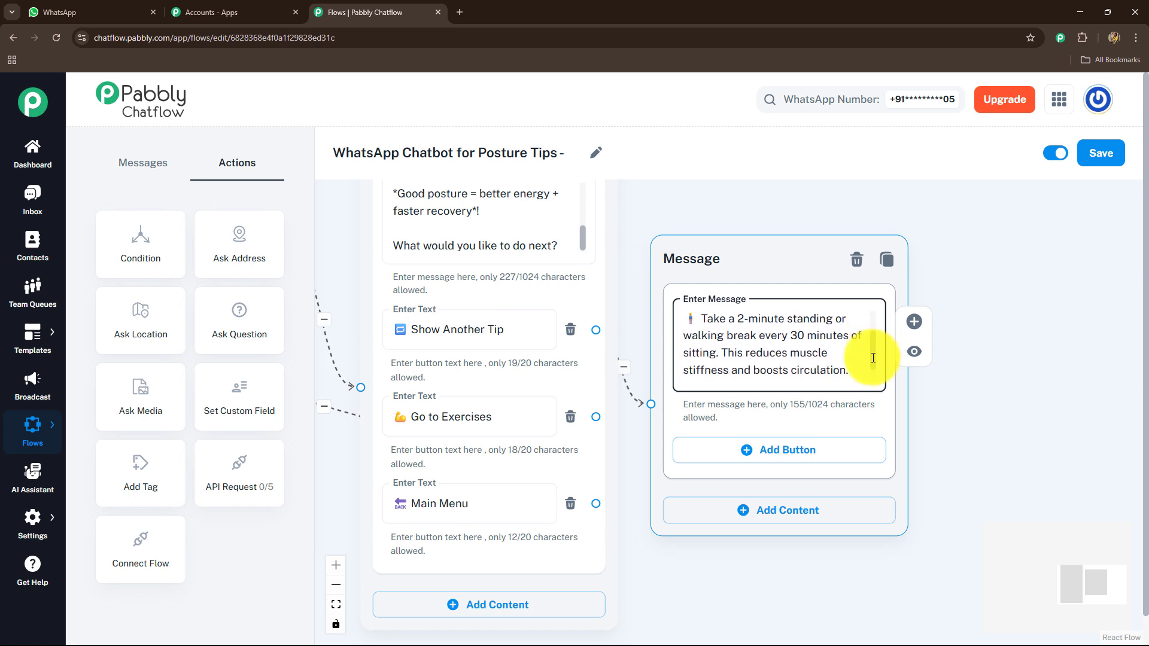
scroll(874, 358, "down", 1)
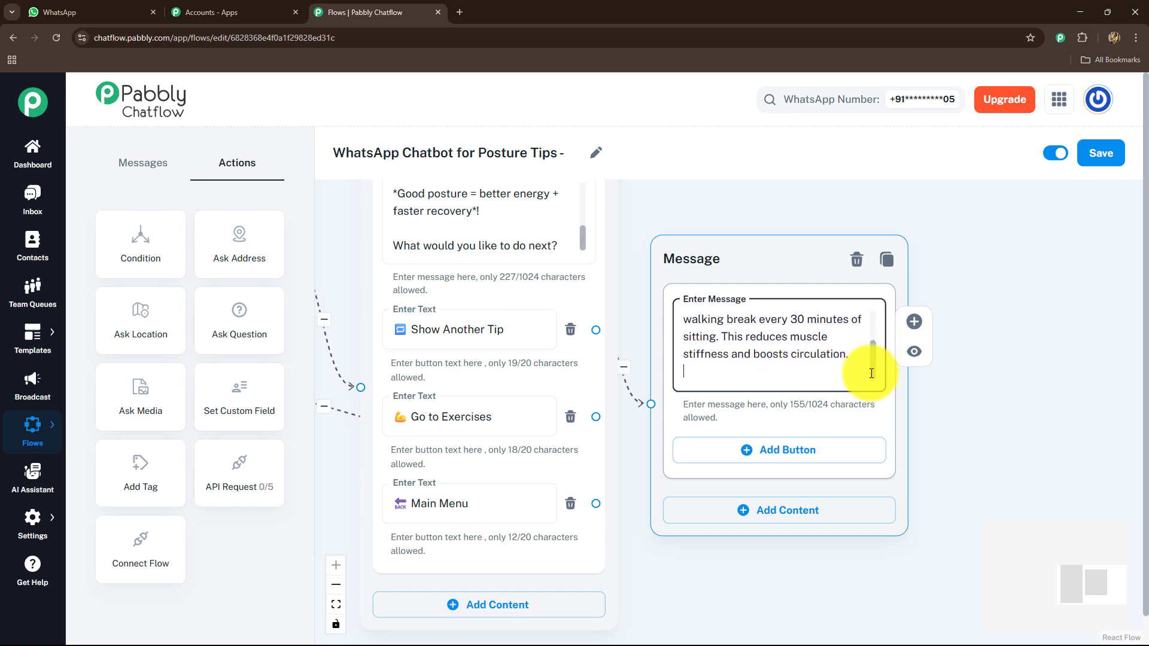
Add a "💪 Go to Exercises" reply button to the second tip message and move that message farther from the first tip message
left_click(747, 460)
left_click(737, 461)
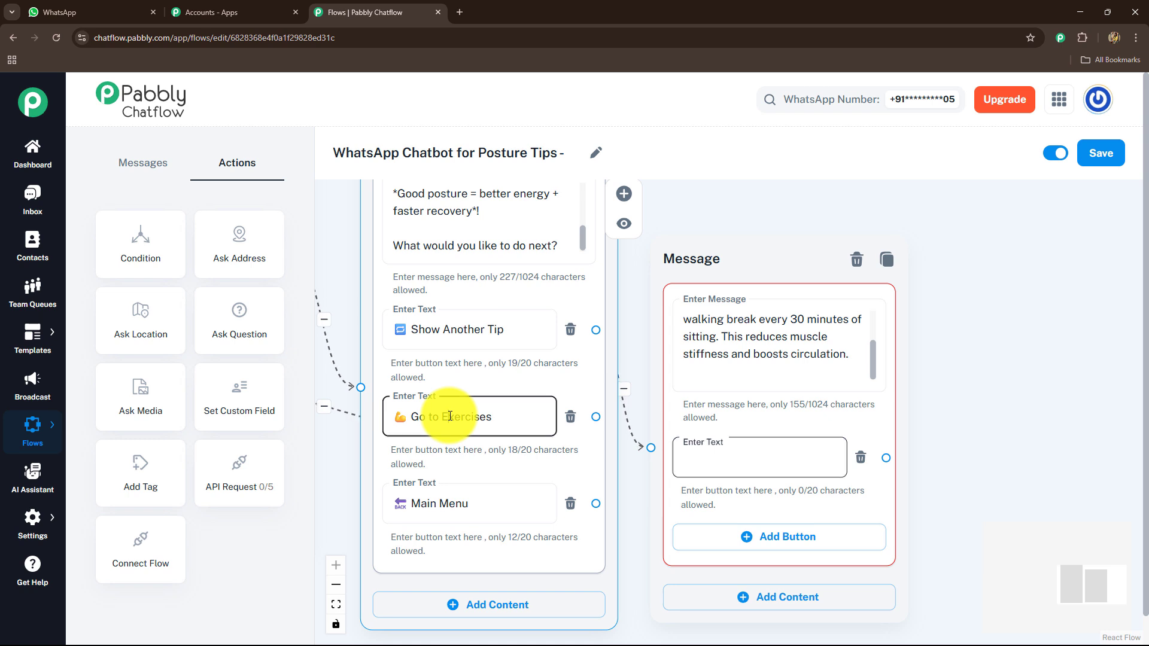
left_click(709, 458)
type("💪 Go to Exercises")
left_click(1027, 435)
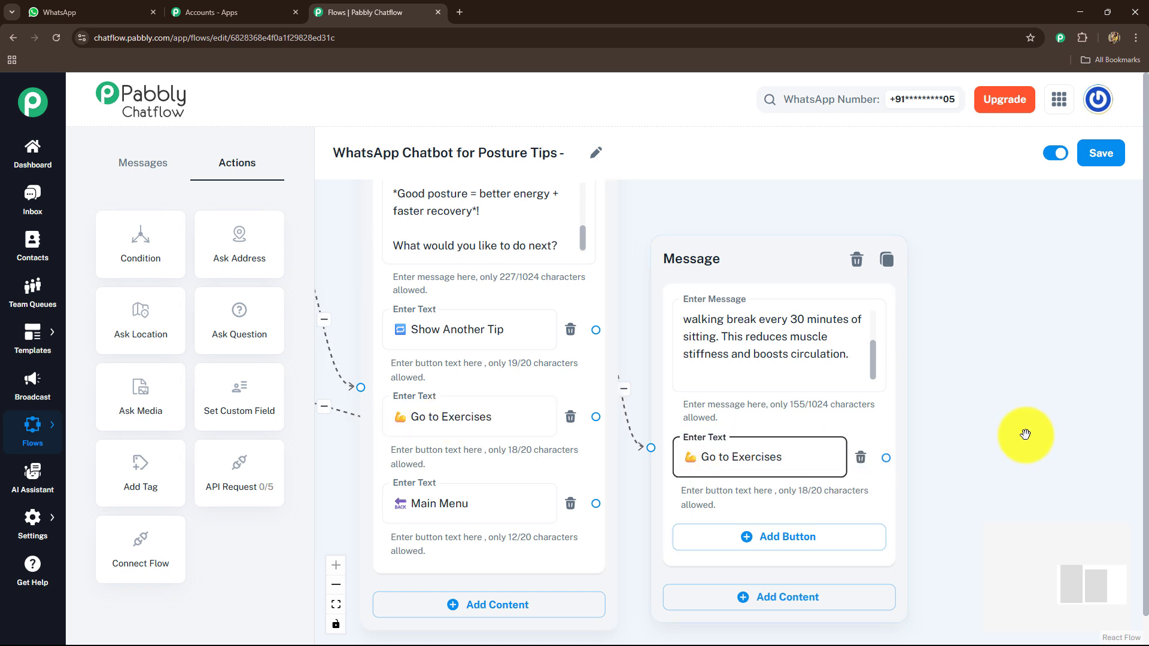
left_click_drag(786, 258, 847, 189)
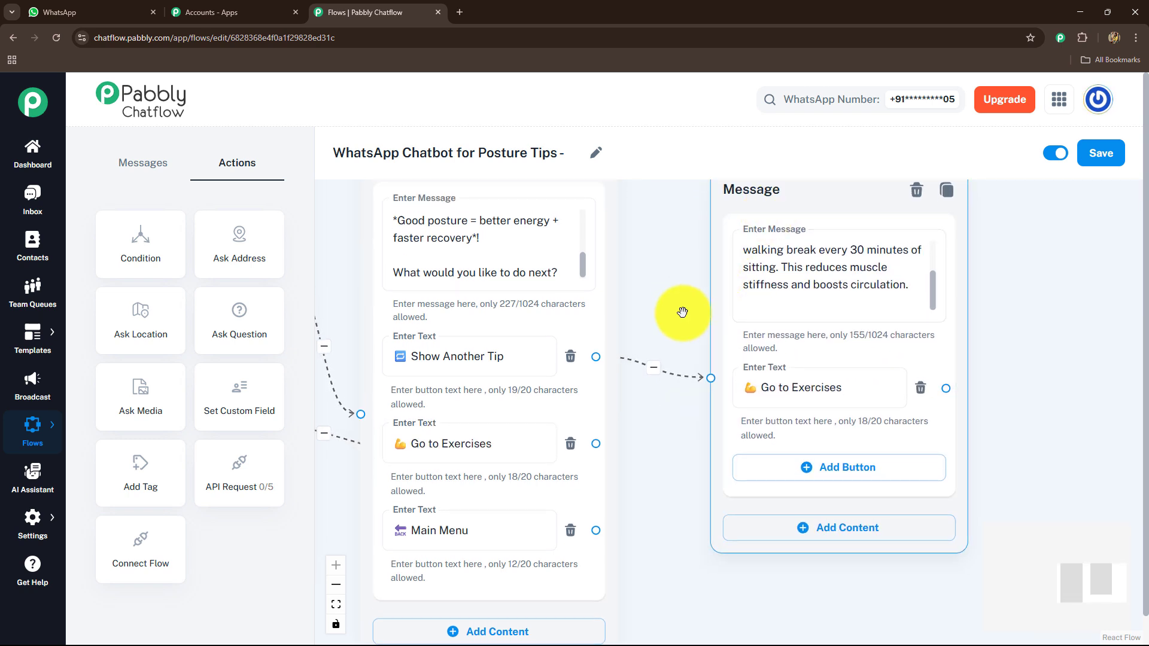
Branch a Text + Button message from the second tip's Go to Exercises button, reading "💪 Let's target the area where you're feeling pain. Choose one:"
left_click(669, 509)
left_click_drag(670, 511, 604, 423)
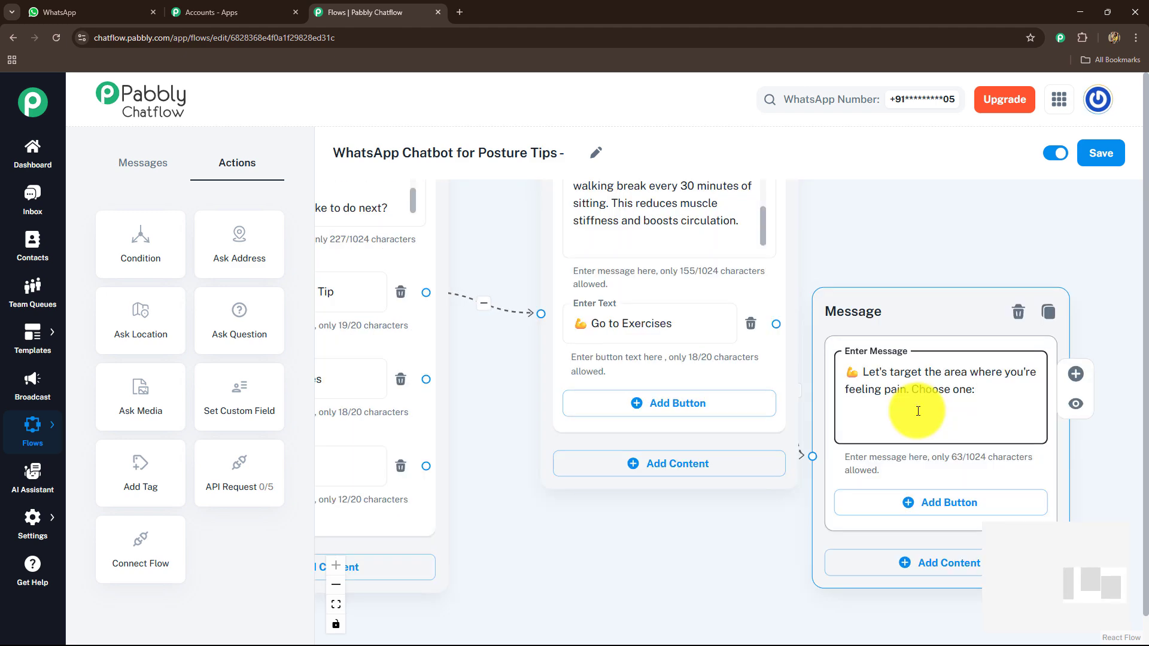
left_click_drag(738, 523, 641, 454)
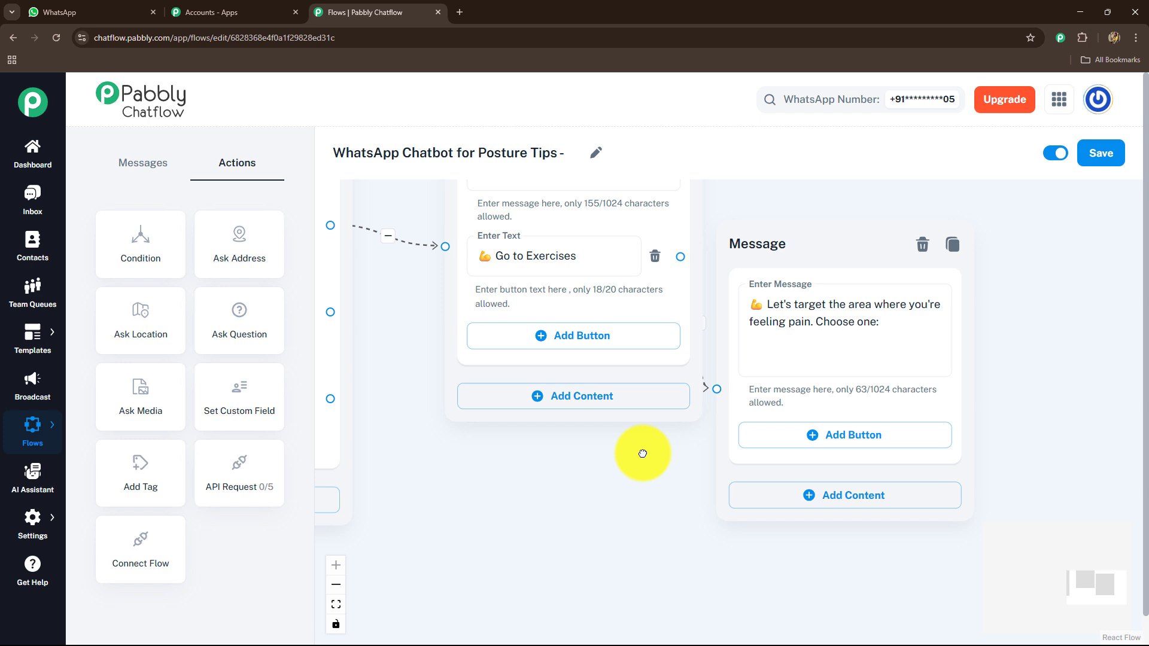
Add three reply buttons to the pain area message, labelled "Lower Back", "Neck & Shoulders" and "Knees" with a matching emoji before each
left_click(855, 441)
left_click(821, 531)
left_click(815, 605)
scroll(785, 353, "down", 2)
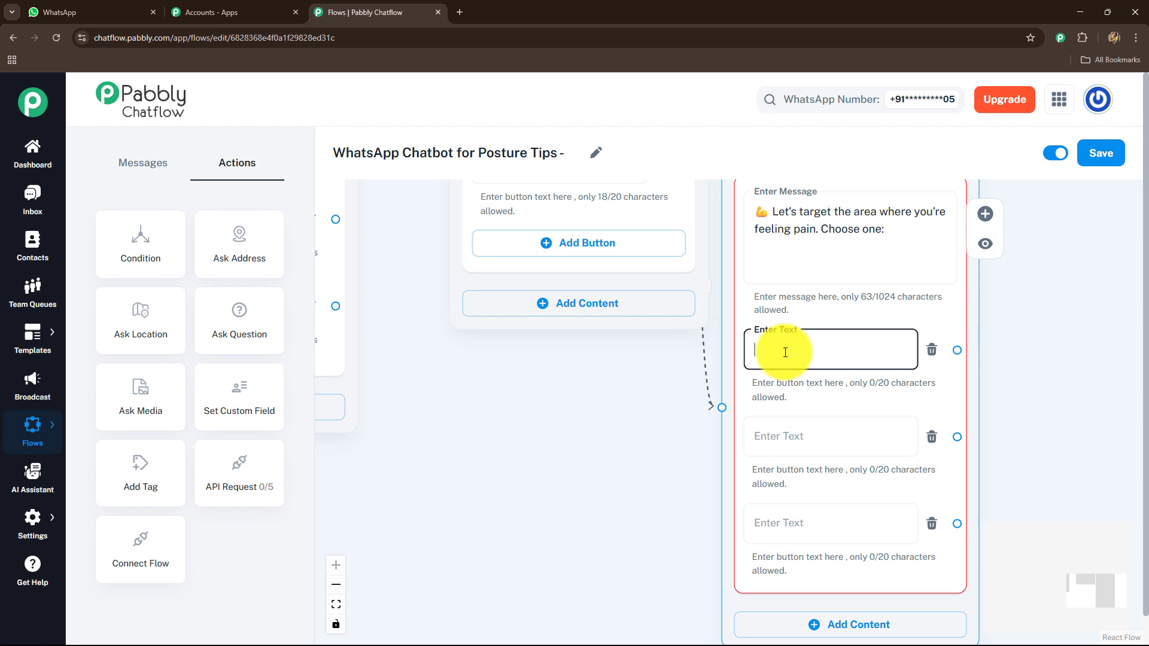
type("🦵 Lower Back")
key("Tab")
type("🧍 Neck & Shoulders")
left_click_drag(718, 575, 711, 475)
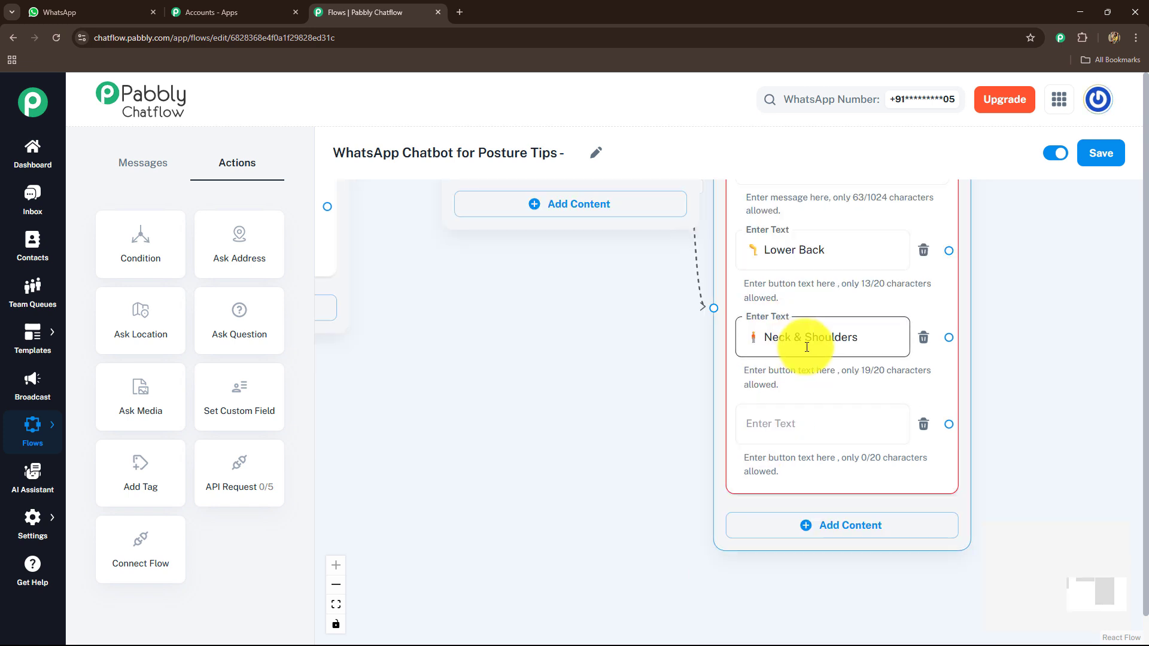
left_click(783, 422)
type("🦵 Knees")
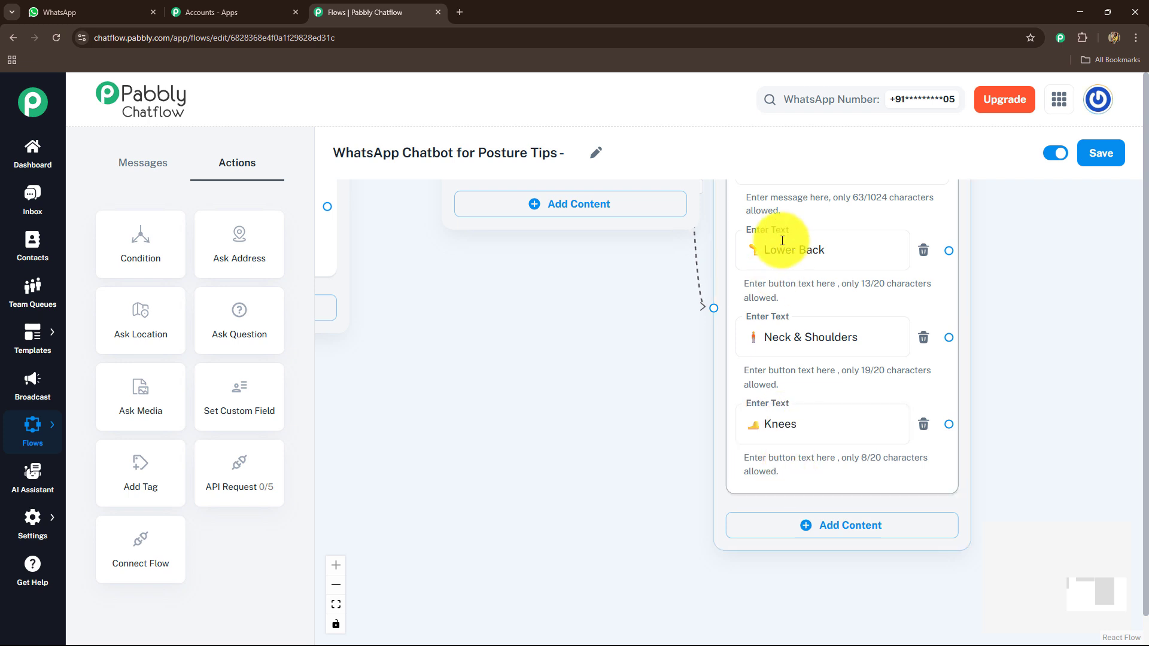
Branch a Text + Button message from the Lower Back button and paste the "*Lower Back Relief Exercise:*" text into it
scroll(546, 449, "right", 5)
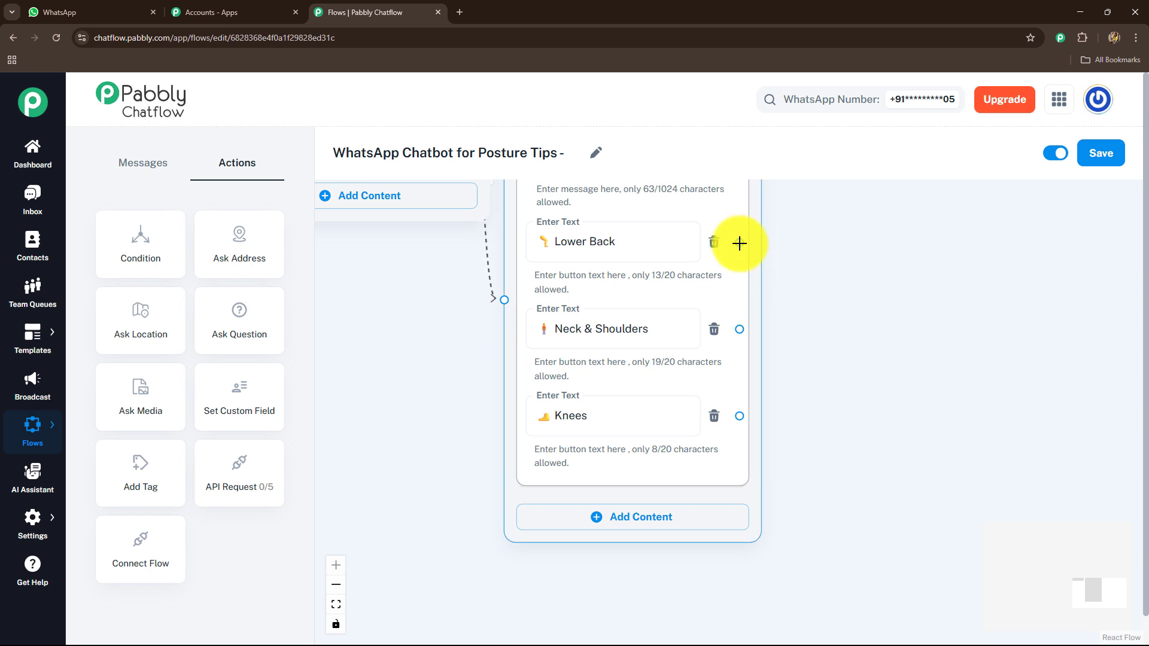
left_click_drag(739, 243, 799, 227)
left_click(862, 269)
key("ctrl+v")
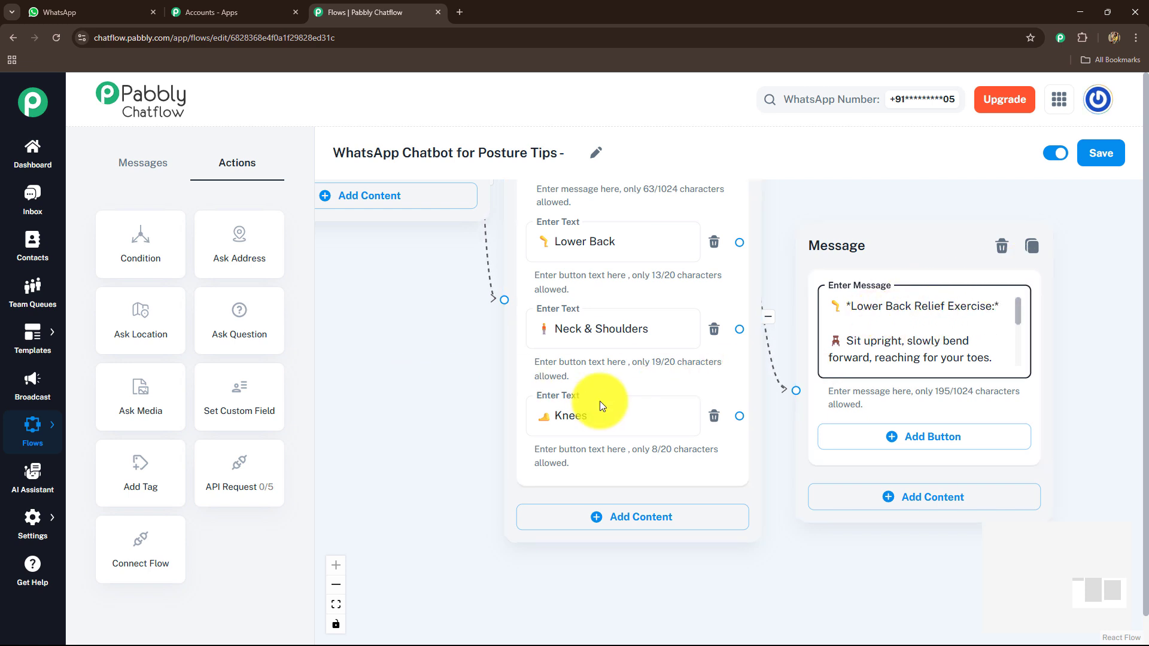
left_click_drag(903, 243, 925, 184)
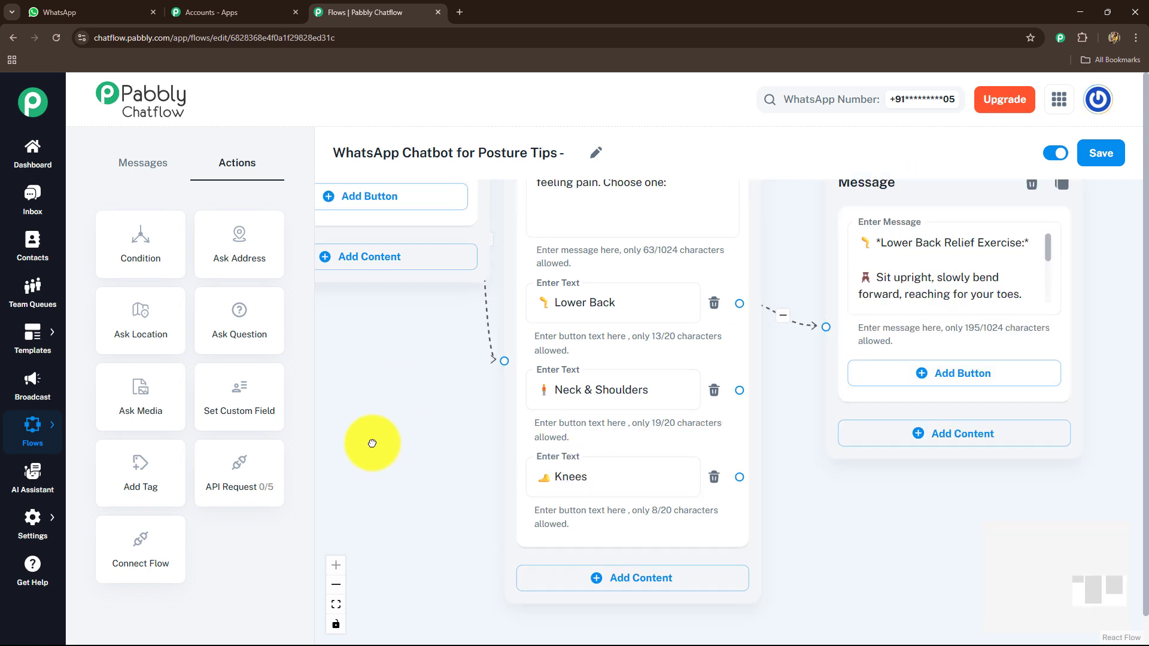
Branch a Text + Button message from the Neck & Shoulders button with the "*Neck & Shoulder Stretch:*" text
left_click_drag(642, 234, 667, 264)
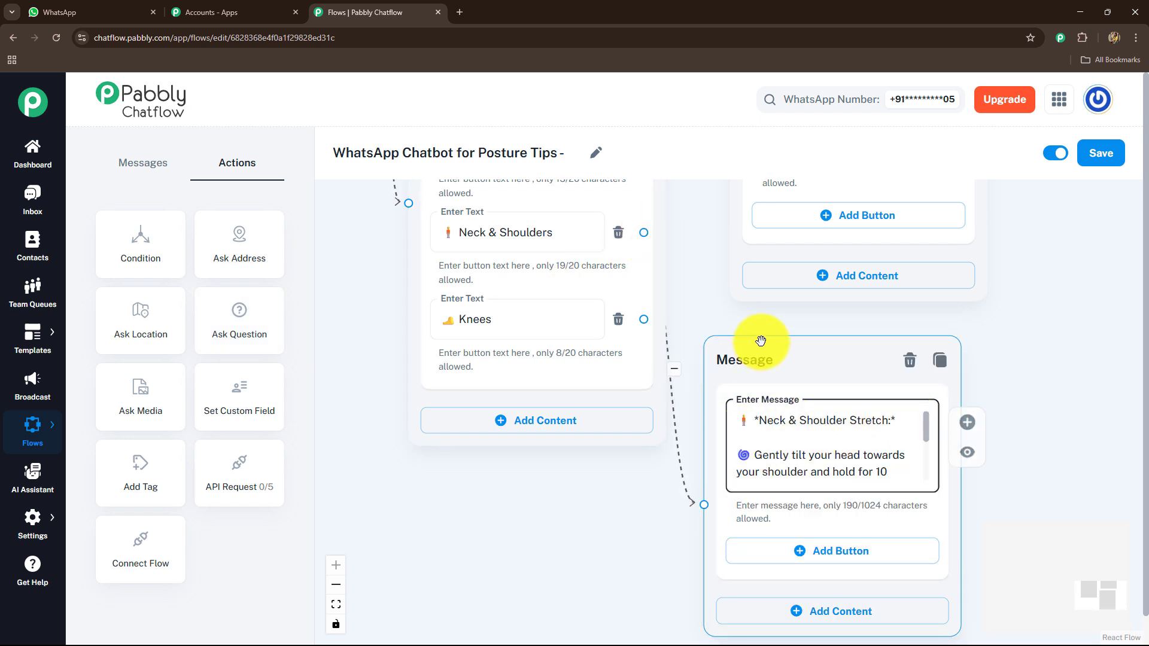
left_click_drag(761, 340, 854, 341)
Branch a Text + Button message from the Knees button and paste the seated leg extension exercise text into it
left_click_drag(649, 479, 526, 385)
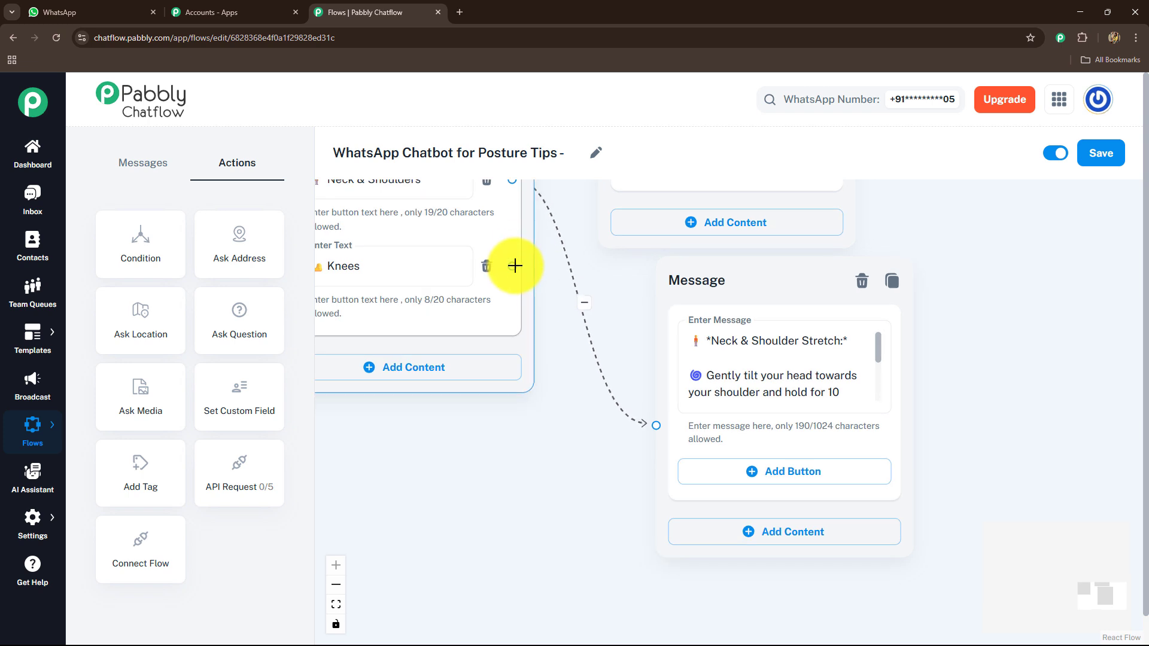
left_click_drag(515, 266, 537, 526)
left_click(536, 526)
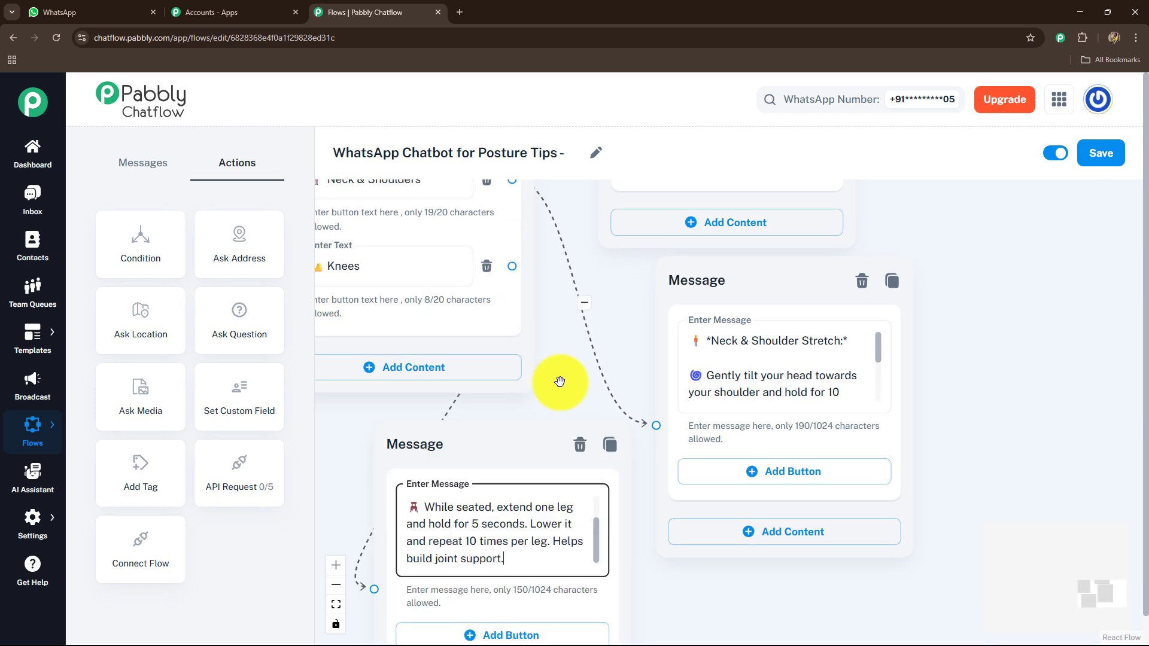
Spread the lower back, neck and shoulder, and knee exercise messages apart on the canvas so their connections are clear
scroll(560, 382, "down", 3)
scroll(706, 267, "up", 3)
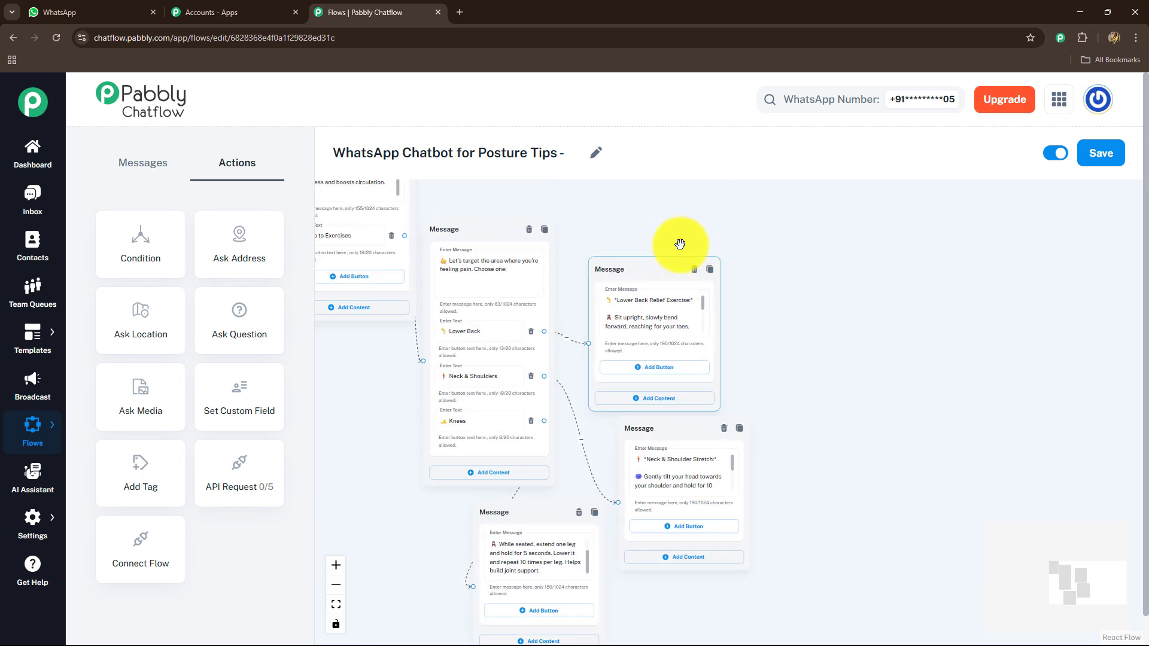
left_click_drag(680, 270, 714, 201)
left_click_drag(680, 442, 832, 350)
left_click(543, 526)
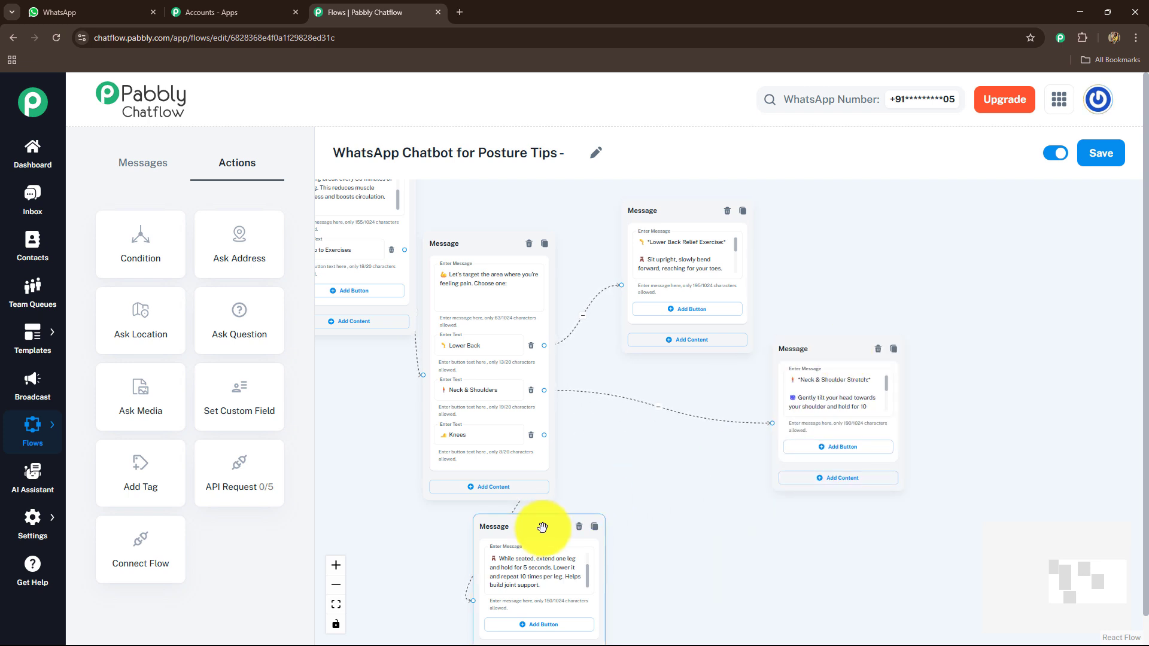
left_click_drag(542, 526, 717, 465)
left_click(451, 338)
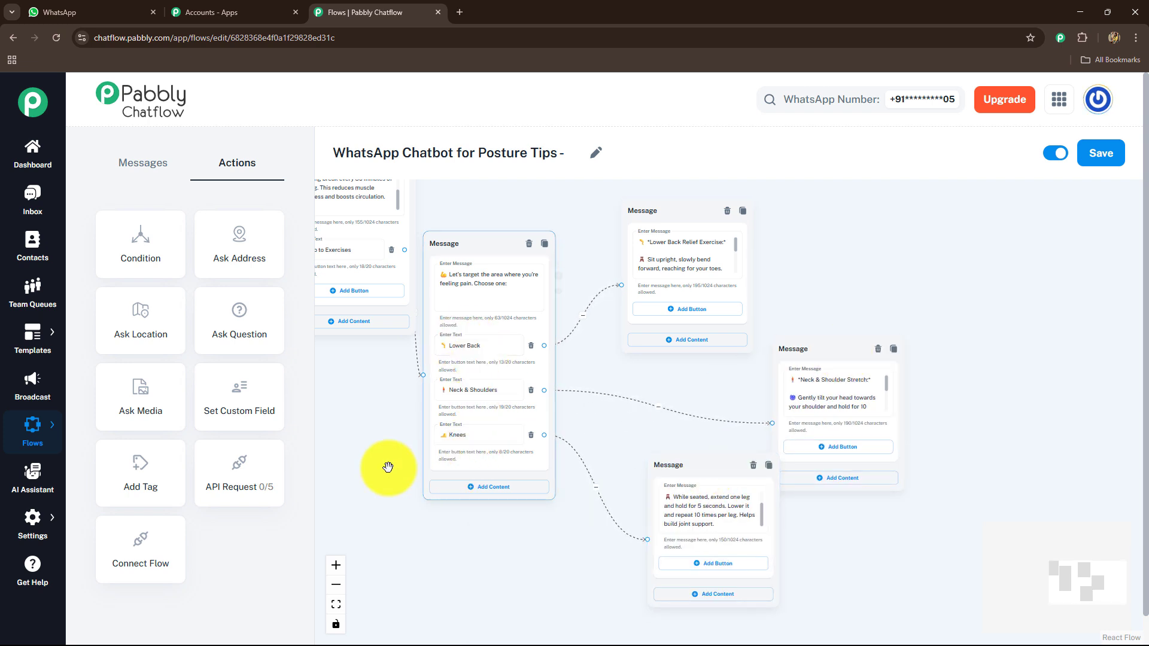
Move the pain area message clear of the second tip message and connect the first posture tip's Go to Exercises button to it
left_click_drag(388, 467, 493, 441)
scroll(411, 423, "up", 3)
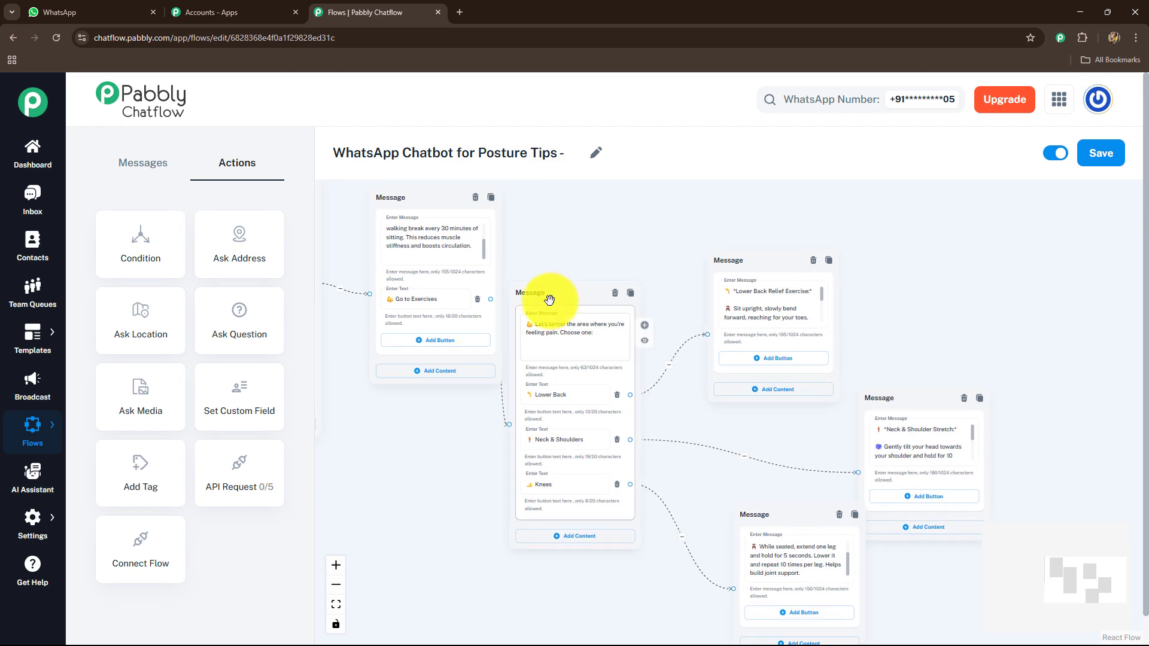
left_click_drag(549, 299, 642, 216)
scroll(616, 415, "left", 5)
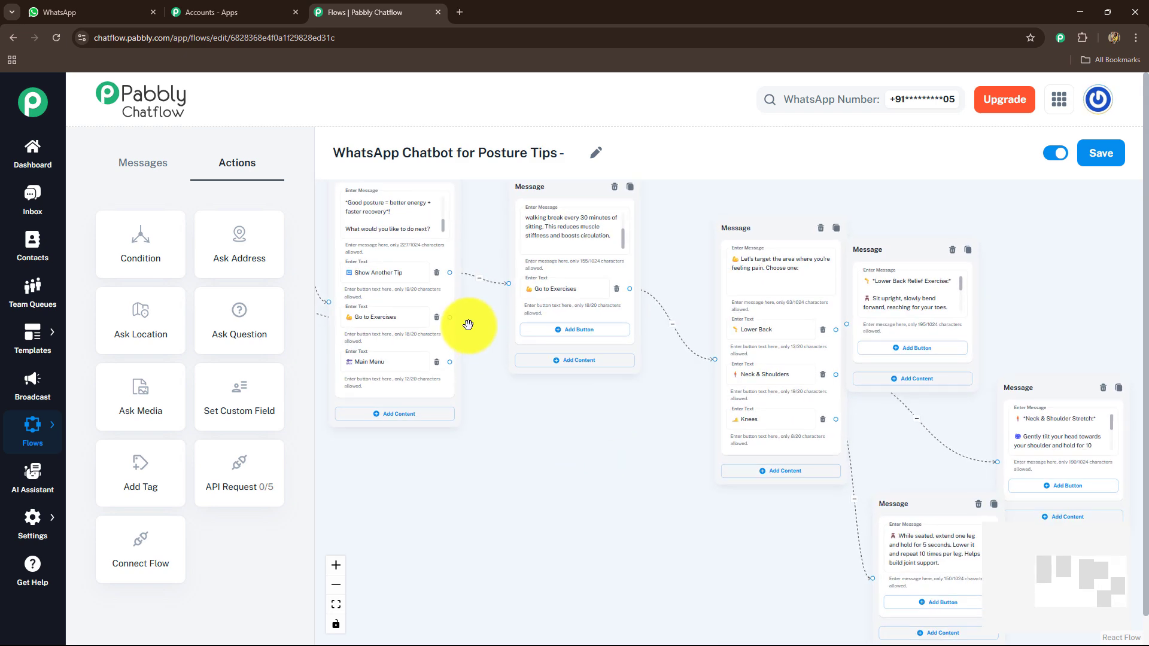
left_click(444, 317)
left_click_drag(450, 317, 716, 360)
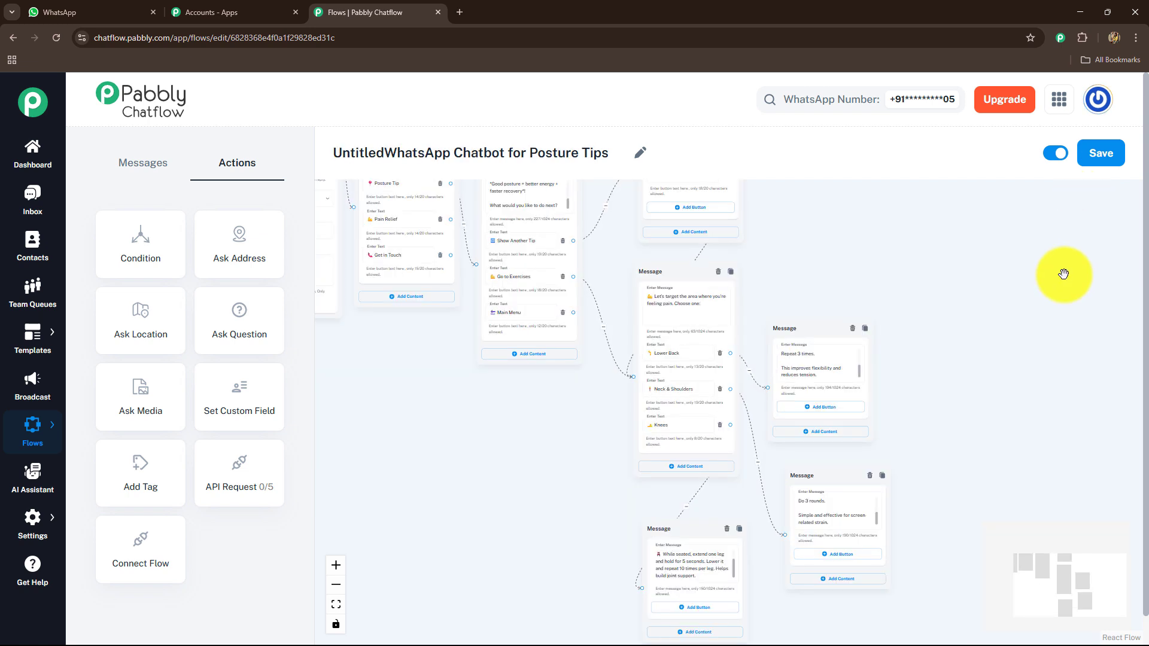
Save the flow and connect the main menu's Pain Relief button to the pain area message
left_click(1099, 157)
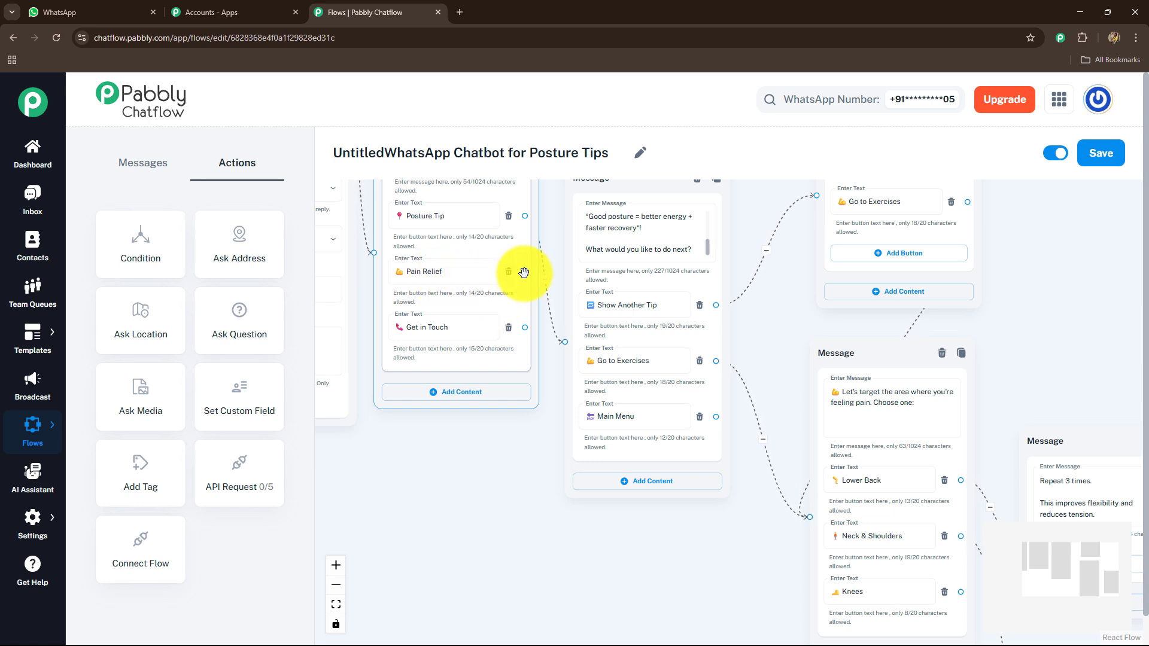
left_click_drag(526, 272, 798, 492)
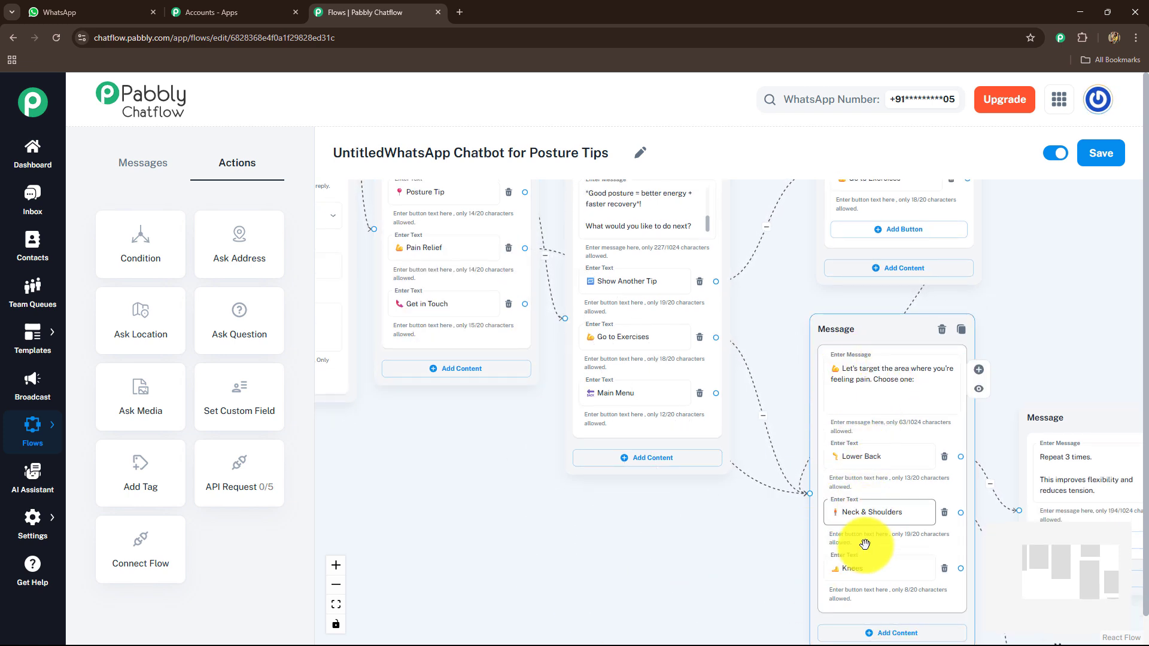
Branch a Text + Button message from the main menu's Get in Touch button and paste the wellness team contact text into it
left_click(459, 315)
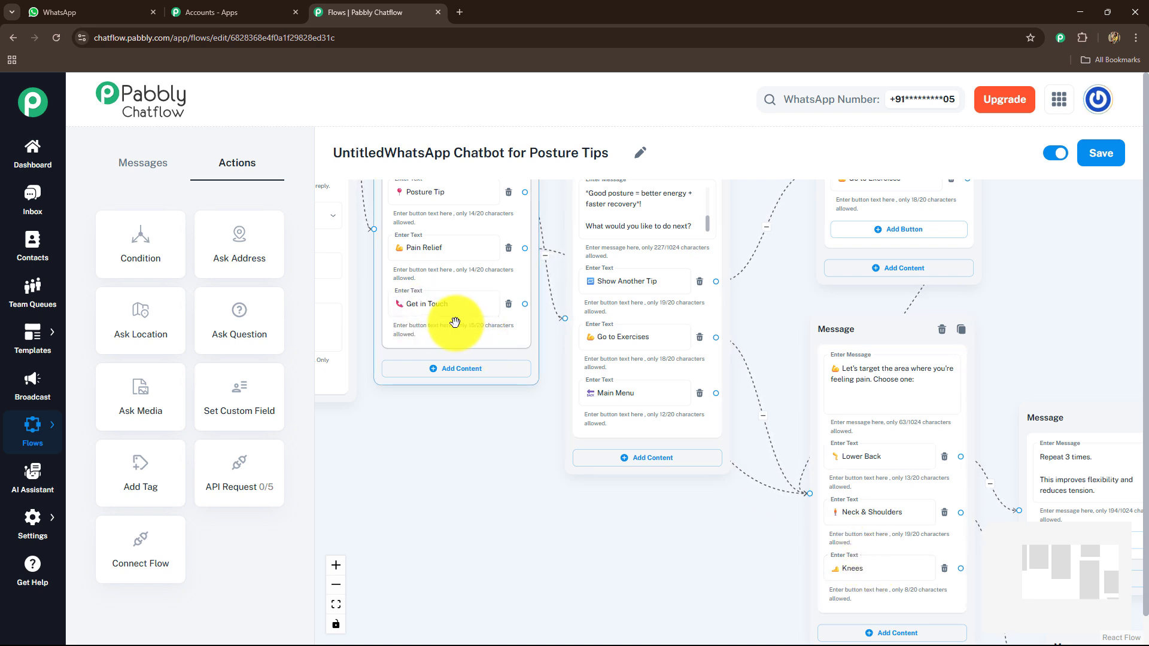
left_click_drag(525, 305, 411, 478)
left_click(415, 485)
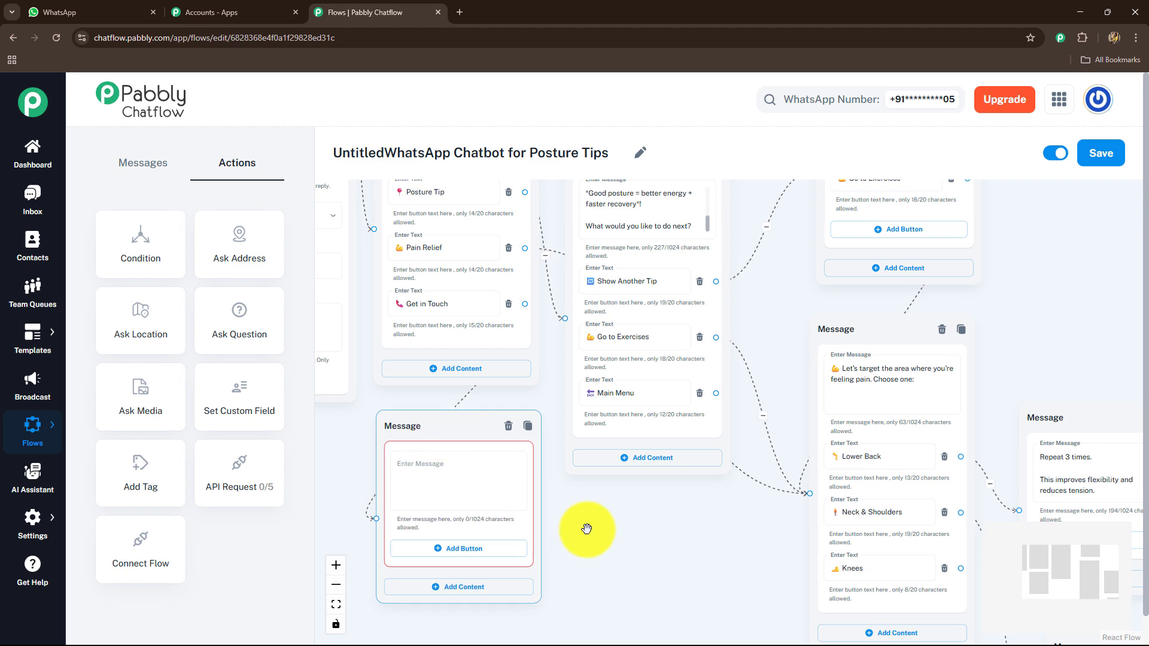
left_click(525, 375)
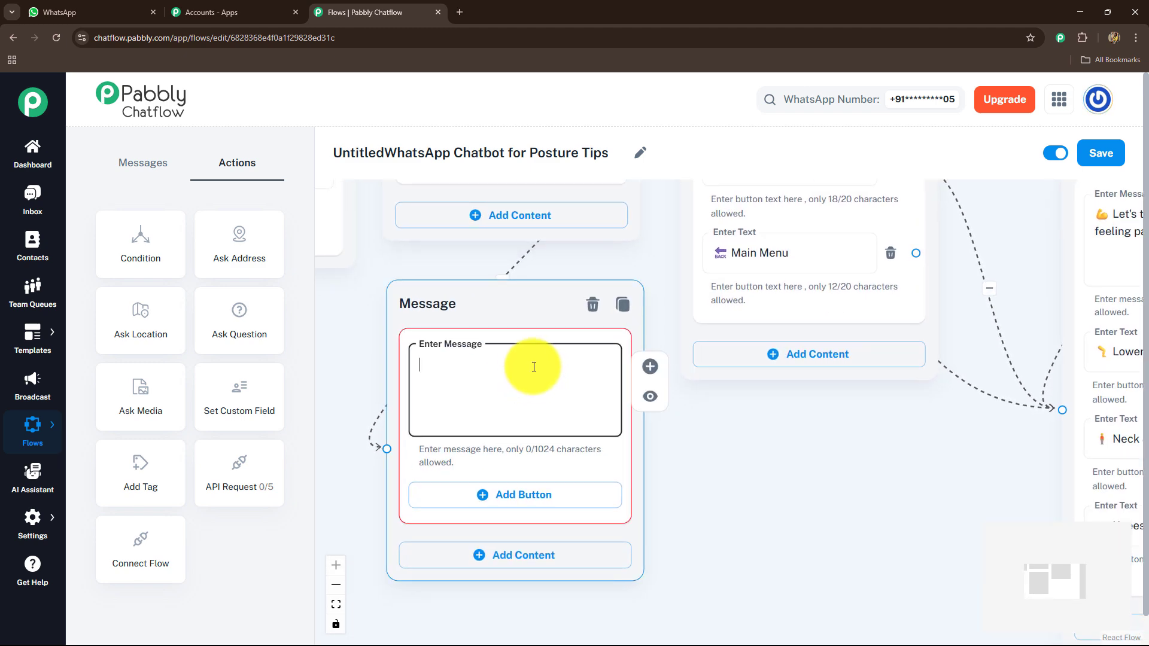
key("ctrl+v")
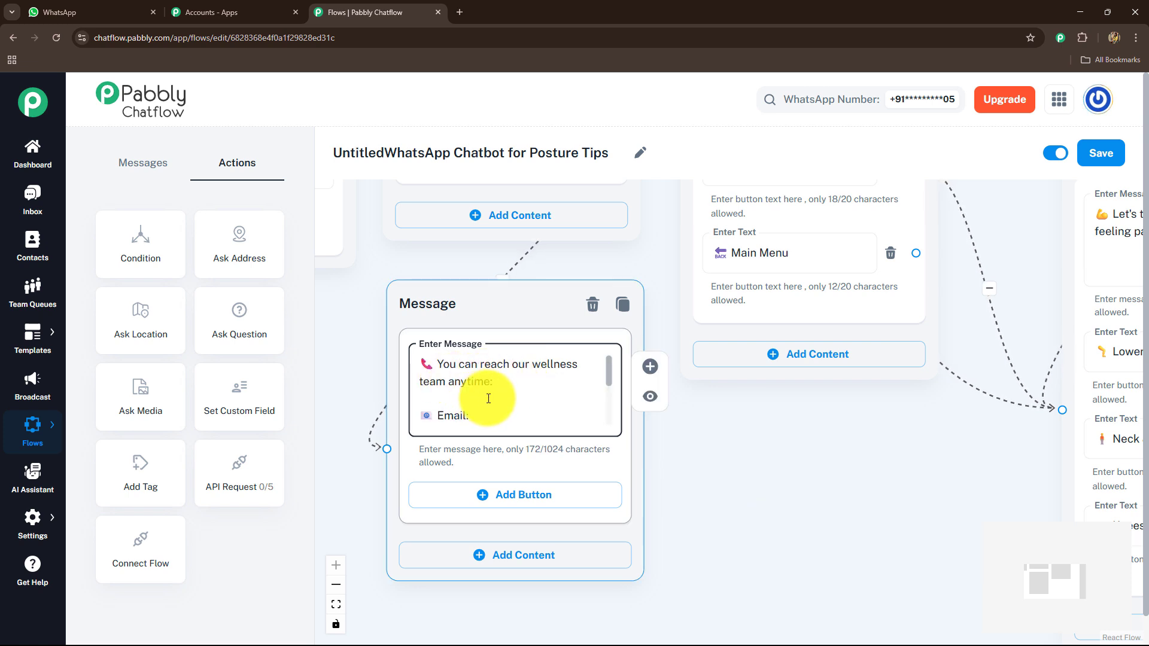
left_click_drag(611, 383, 608, 419)
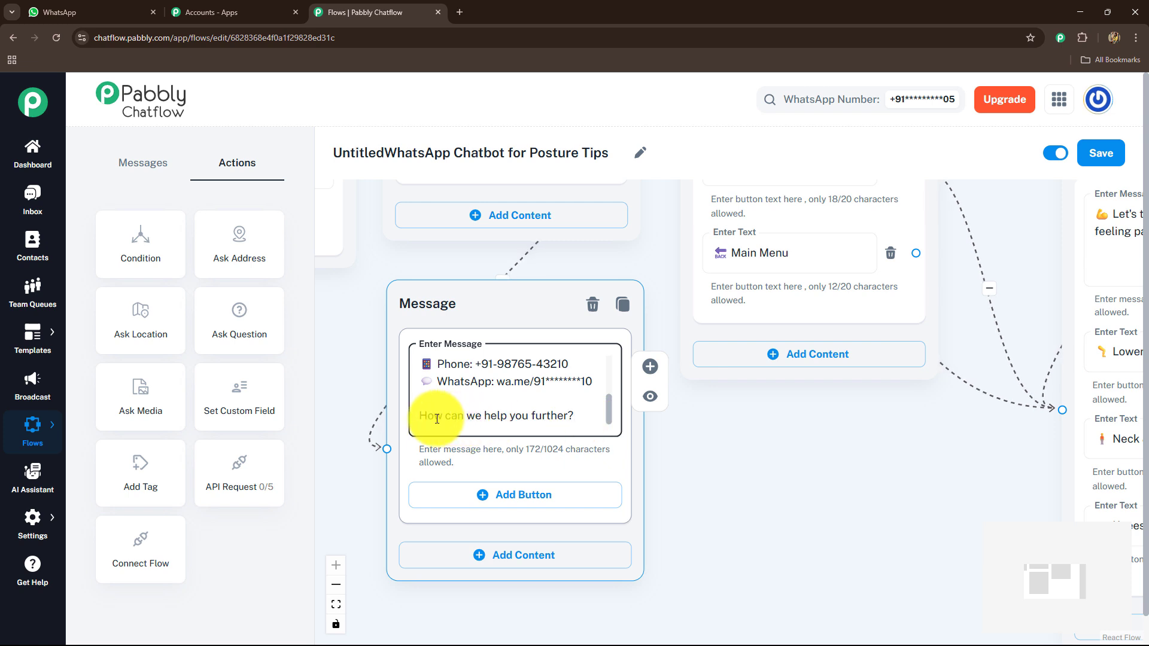
Add a button labelled Book Appointment to the wellness team contact message
left_click(506, 495)
left_click(489, 504)
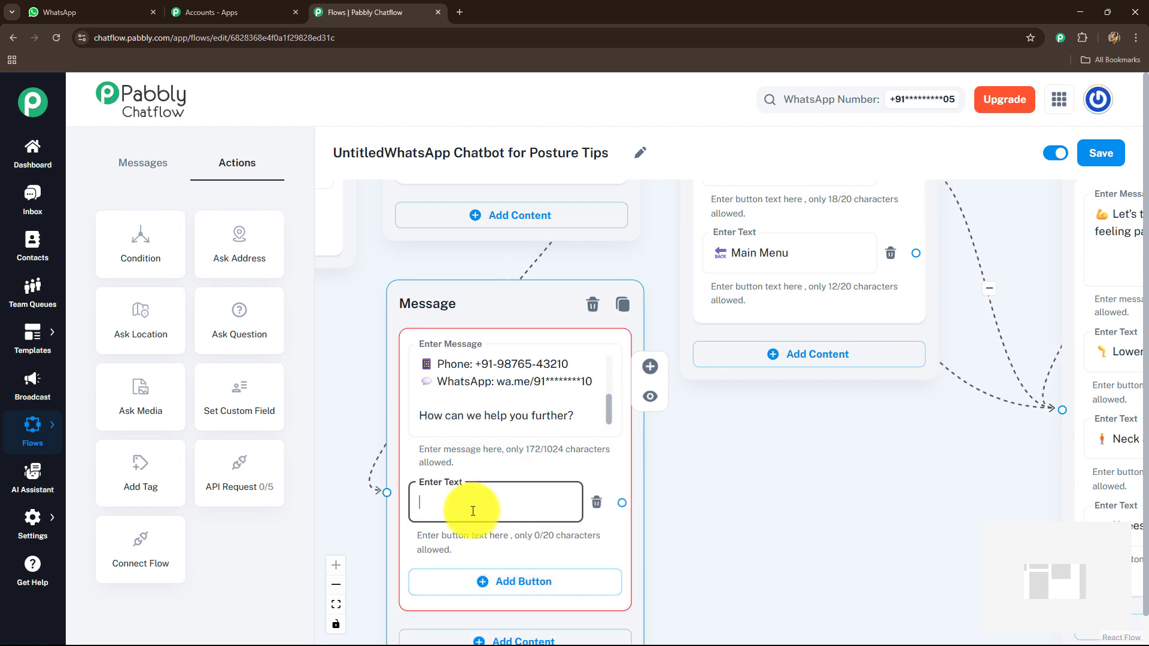
type("Book Appointment")
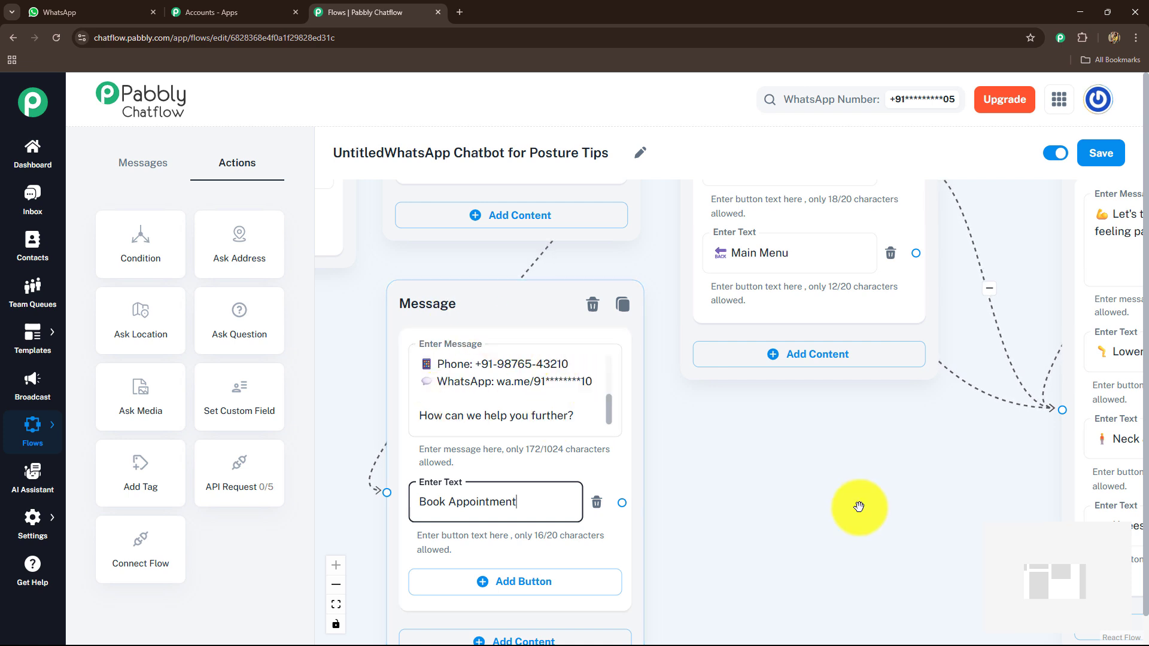
Branch a Text + Button message from the Book Appointment button with the pasted appointment request text, and save the flow
scroll(783, 451, "down", 5)
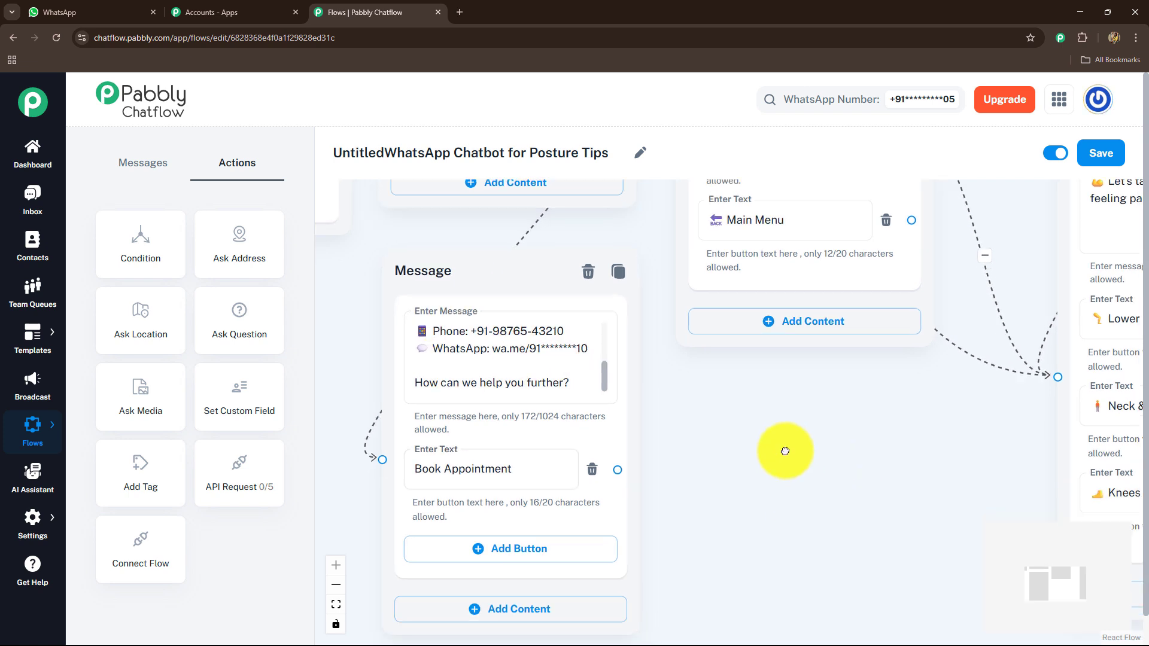
left_click_drag(617, 360, 749, 392)
left_click(744, 441)
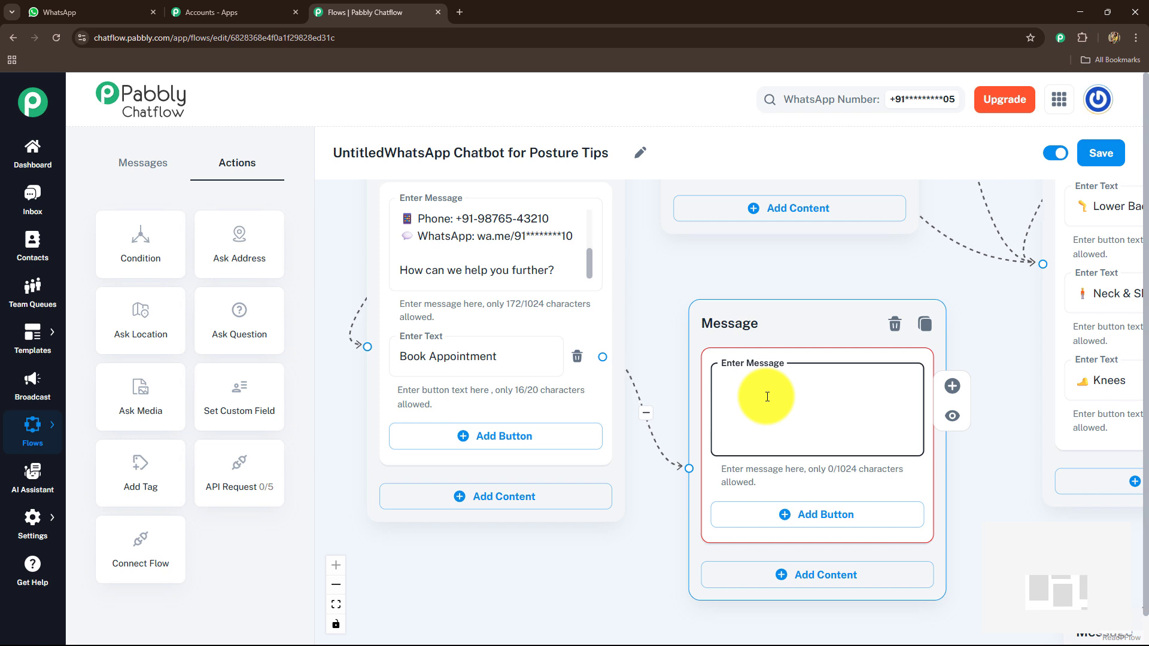
key("ctrl+v")
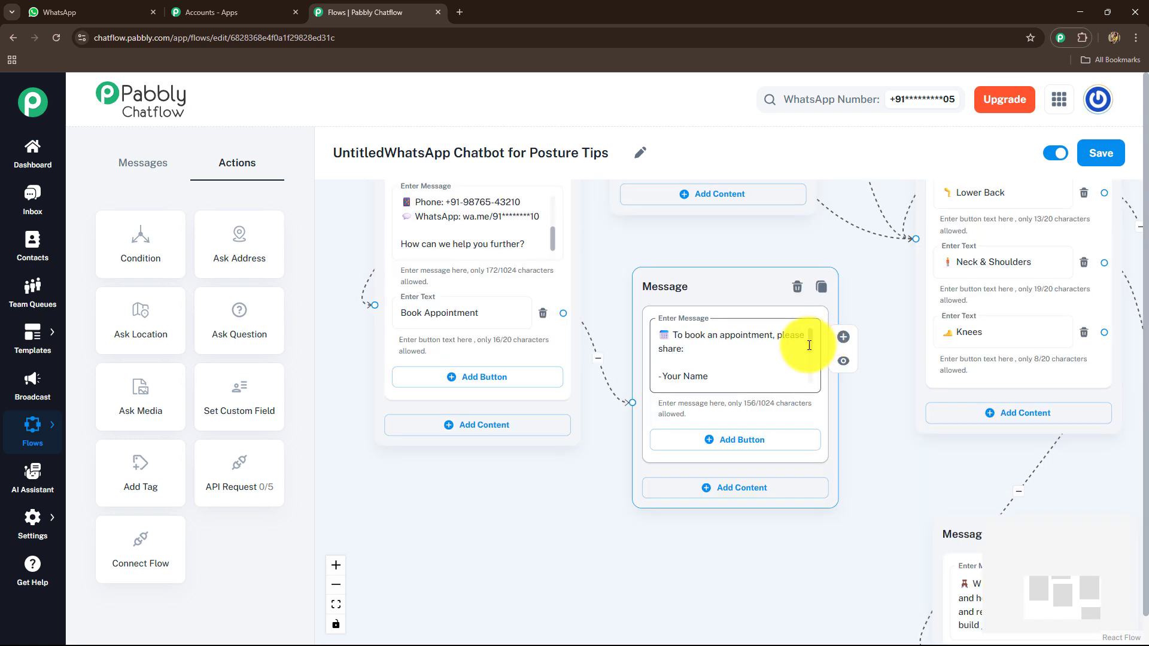
left_click_drag(813, 346, 813, 378)
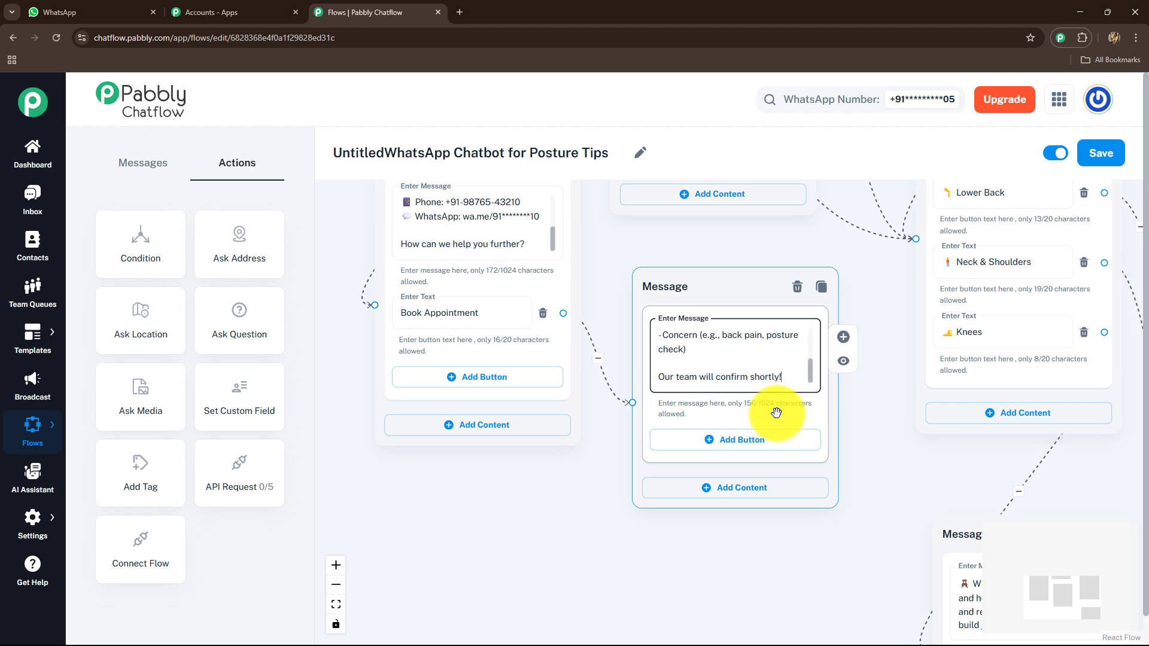
scroll(595, 513, "down", 6)
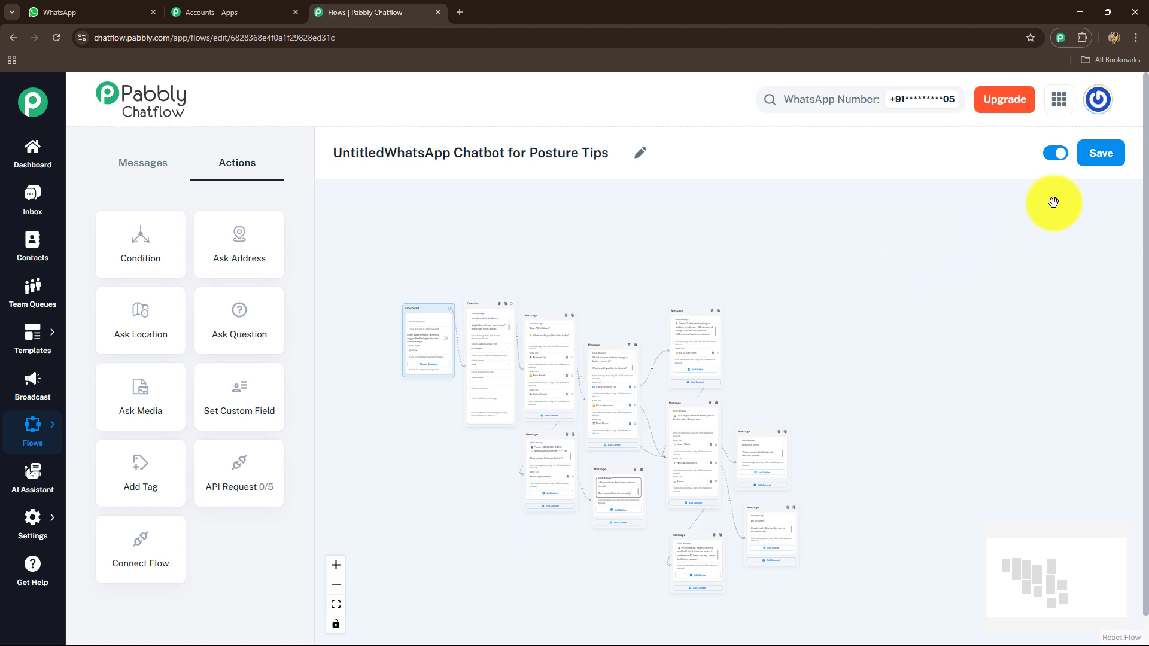
left_click(1100, 157)
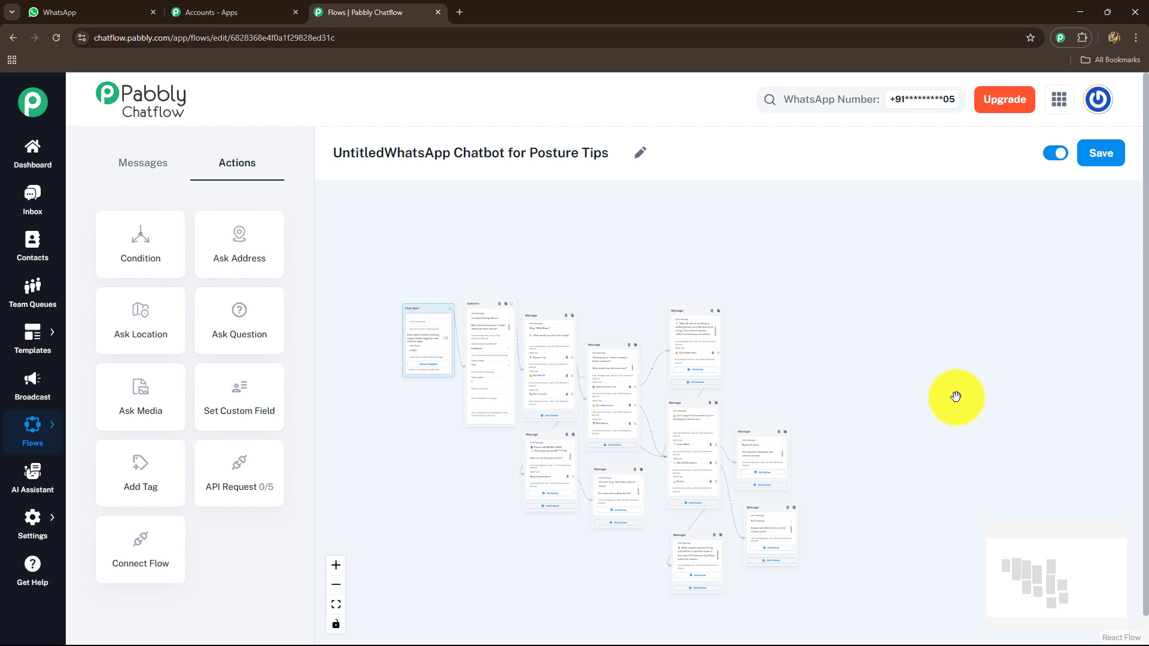
Switch to WhatsApp, send "Hii, I need help" to Posture Pro to trigger the chatbot, and return to the Pabbly Chatflow flow
key("ctrl+1")
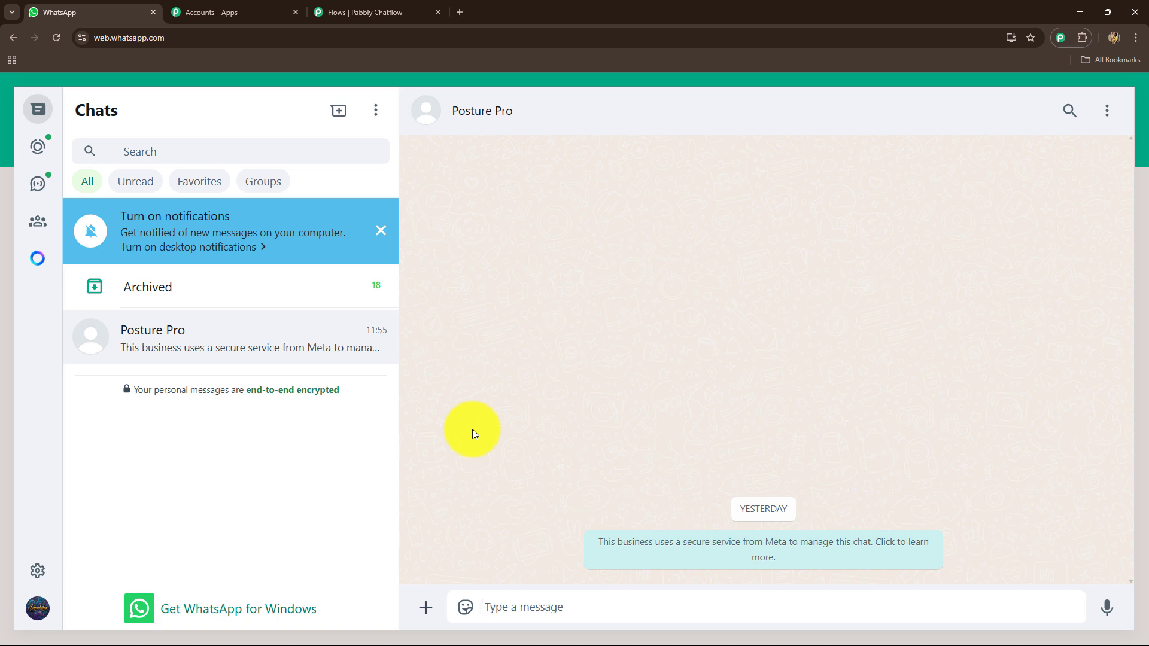
type("Hii, I need help")
key("Return")
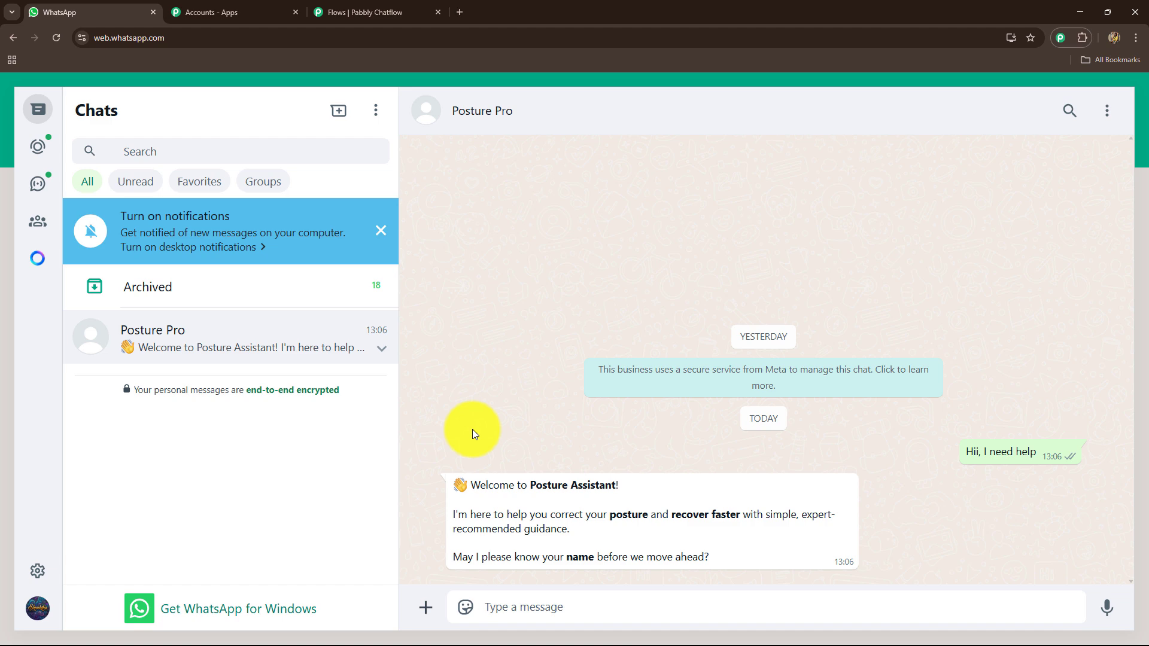
left_click(366, 12)
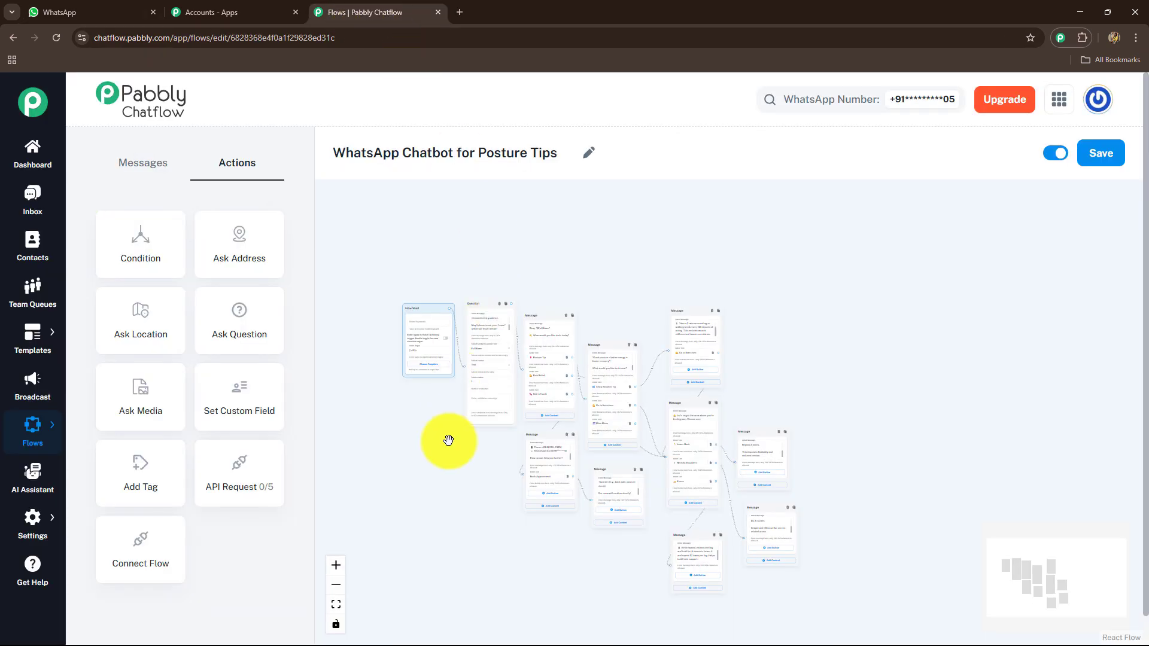